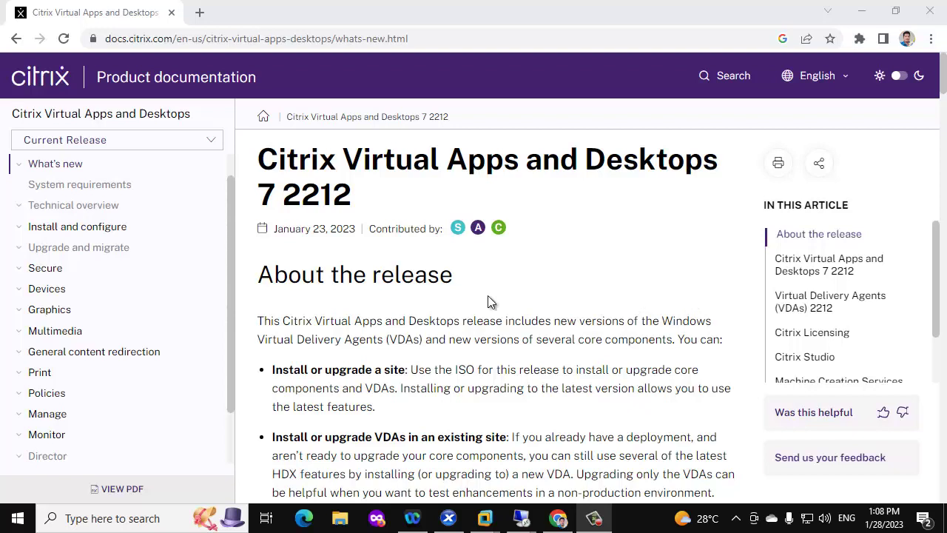
# - Examine the Citrix Virtual Apps and Desktops documentation, viewing System requirements and the Current Release topics
pyautogui.click(189, 41)
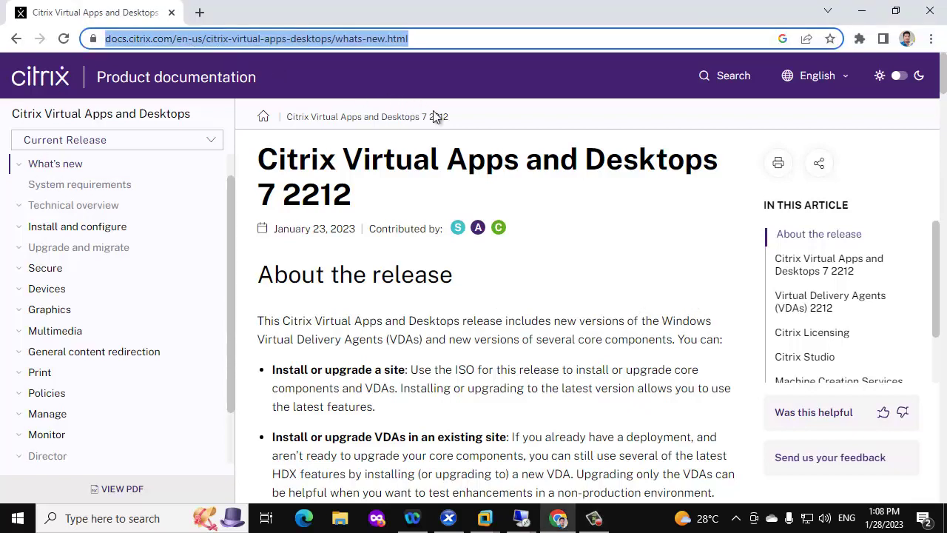
pyautogui.click(561, 232)
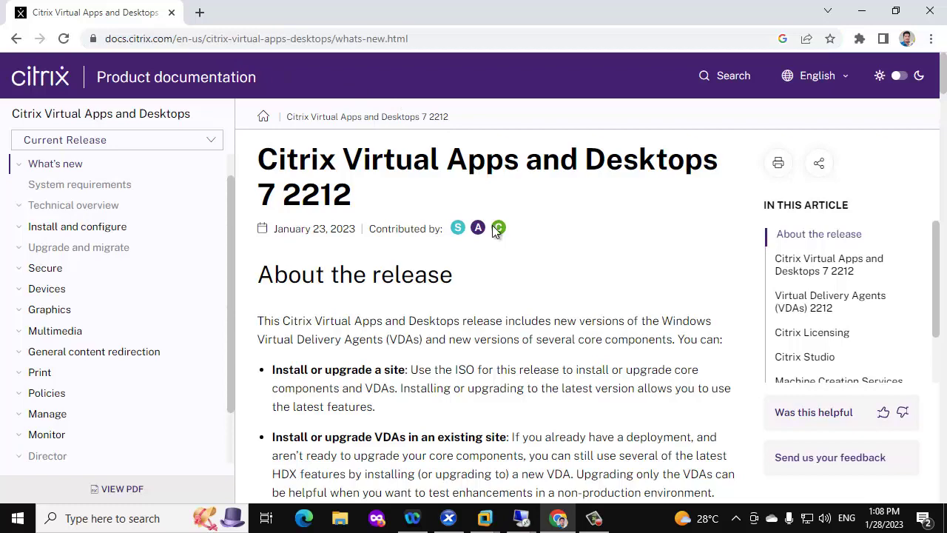
pyautogui.click(76, 184)
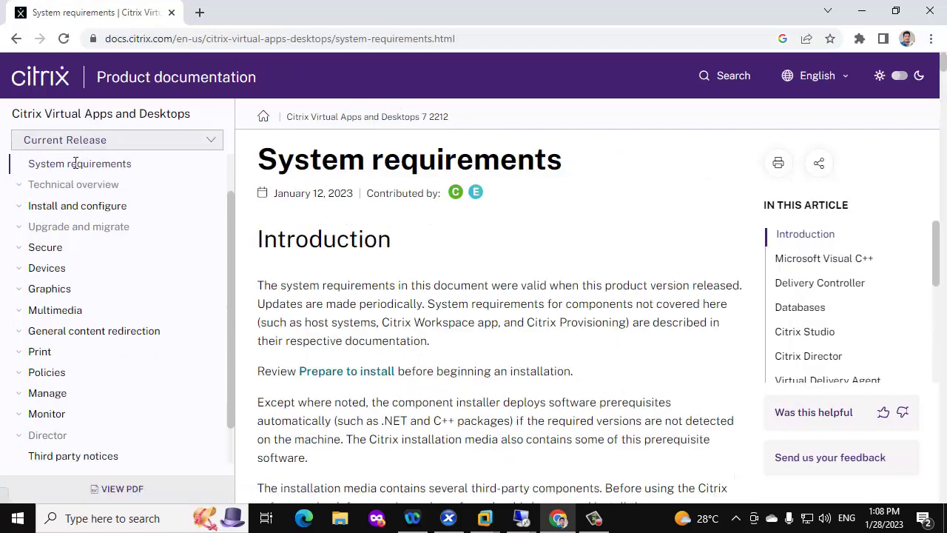
pyautogui.click(127, 141)
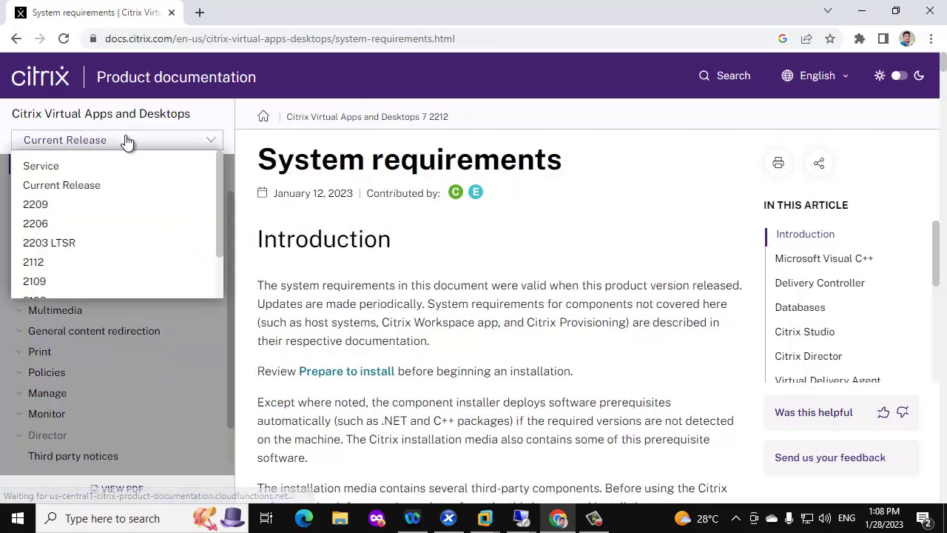
pyautogui.click(74, 186)
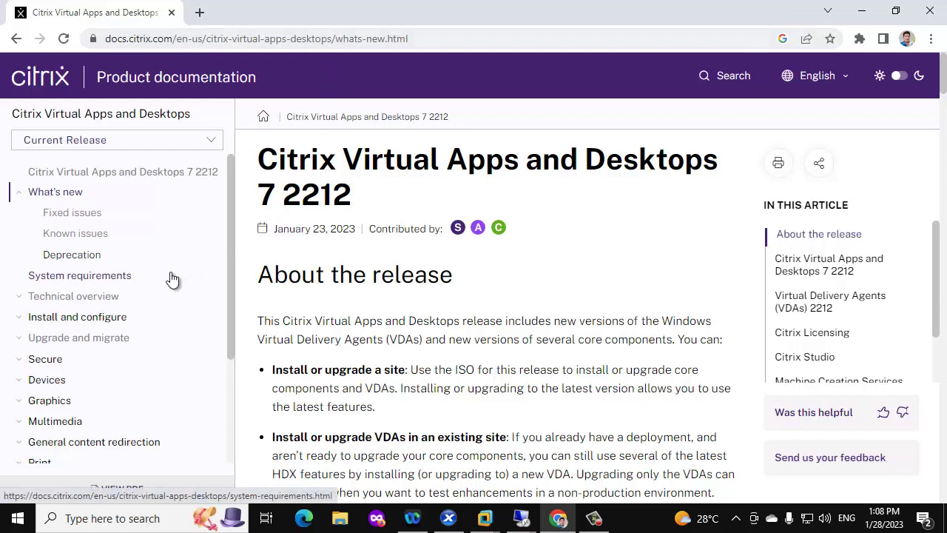
pyautogui.scroll(-3, 170, 272)
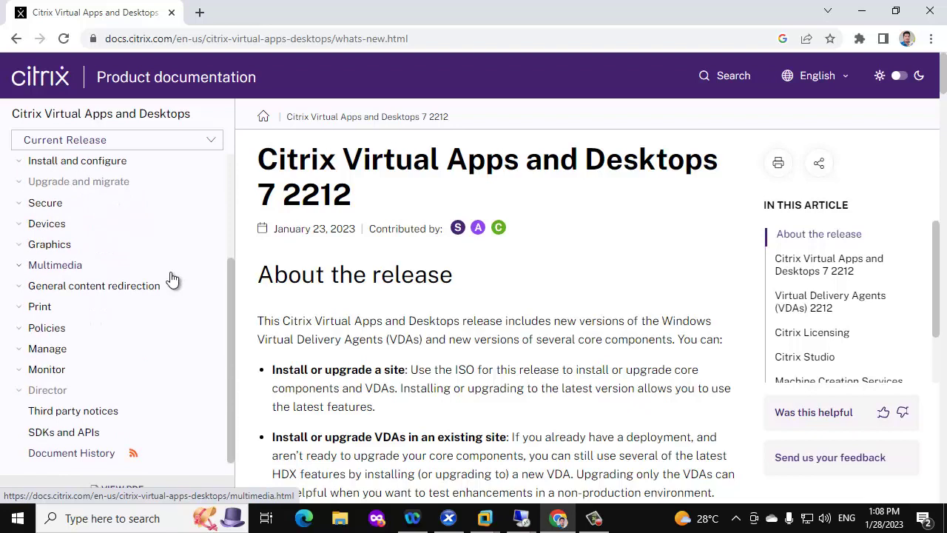
pyautogui.scroll(3, 170, 278)
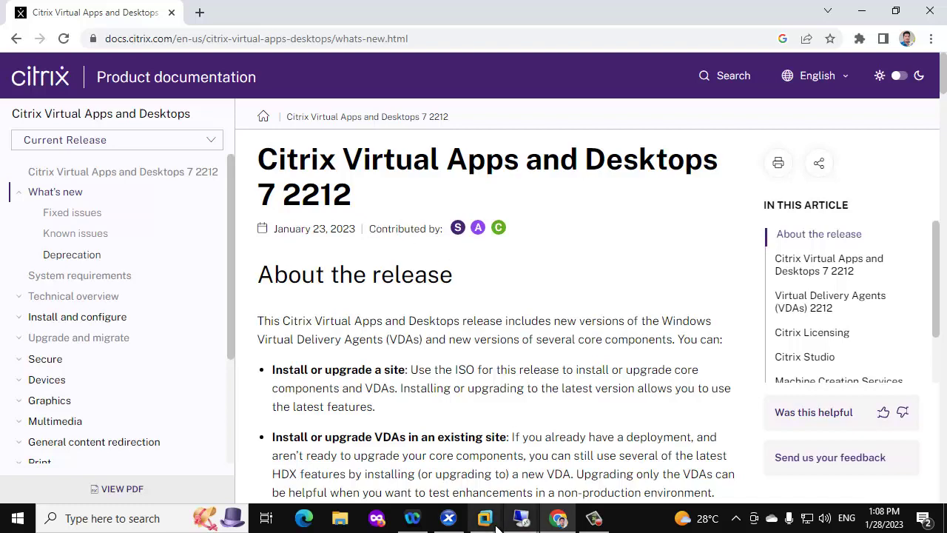
# - Switch to XenCenter and inspect the databases of CONTROLLER-1\SQLEXPRESS in the 192.168.1.20 remote desktop session, then minimize the session
pyautogui.click(447, 519)
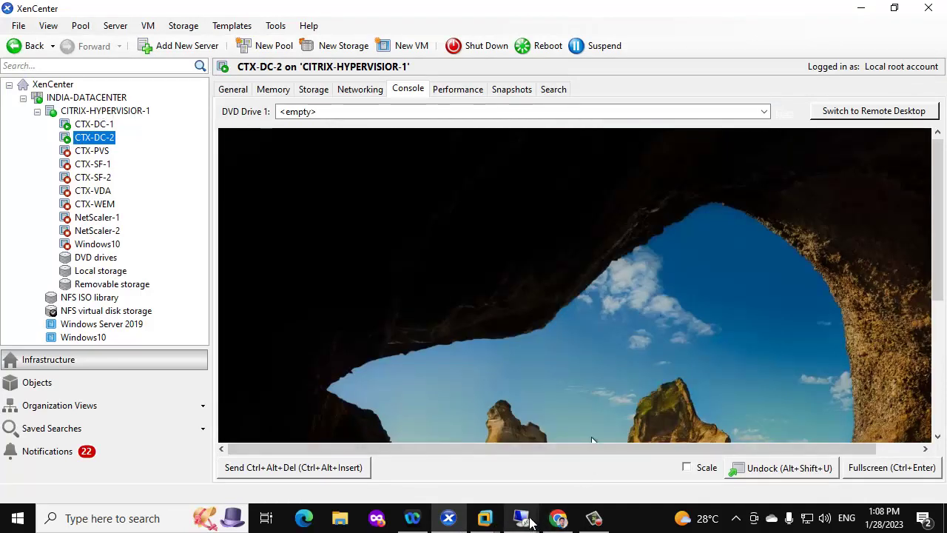
pyautogui.moveTo(535, 522)
pyautogui.click(356, 446)
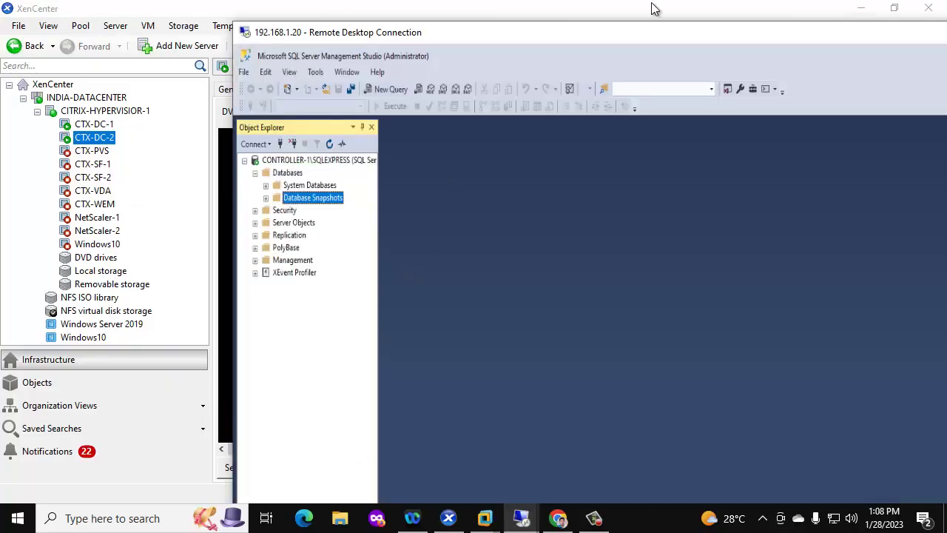
pyautogui.moveTo(894, 37); pyautogui.dragTo(917, 26)
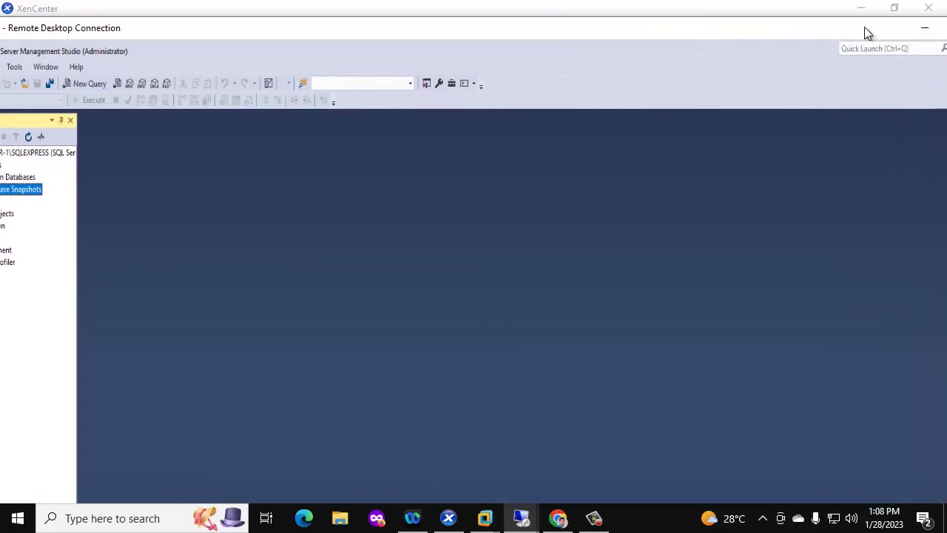
pyautogui.click(877, 28)
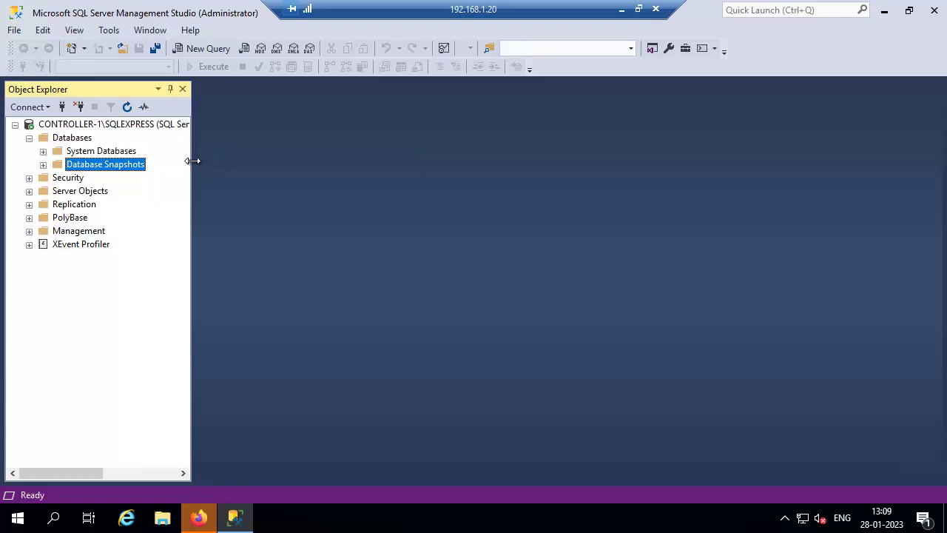
pyautogui.moveTo(190, 161); pyautogui.dragTo(365, 161)
pyautogui.click(126, 518)
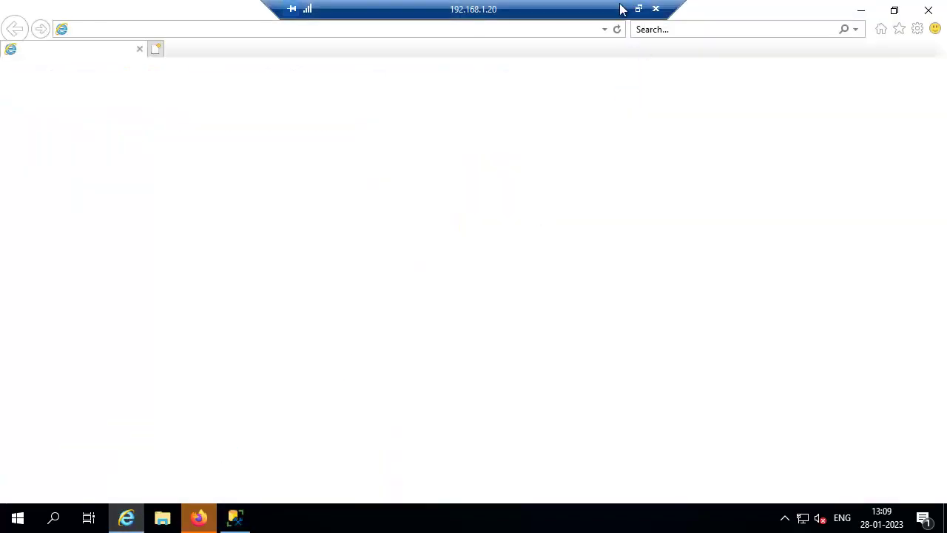
pyautogui.click(620, 9)
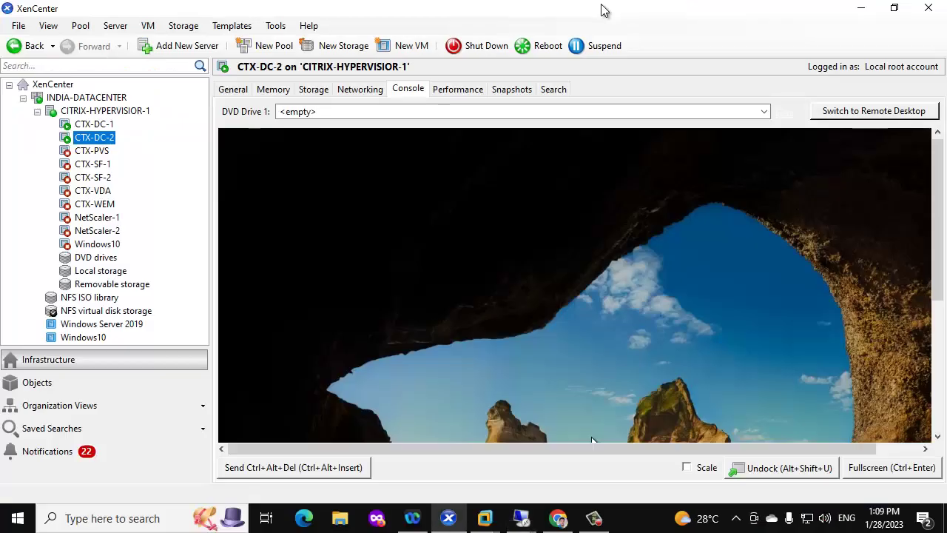
# - View the desktop of the 192.168.1.30 remote session and return to XenCenter
pyautogui.moveTo(520, 516)
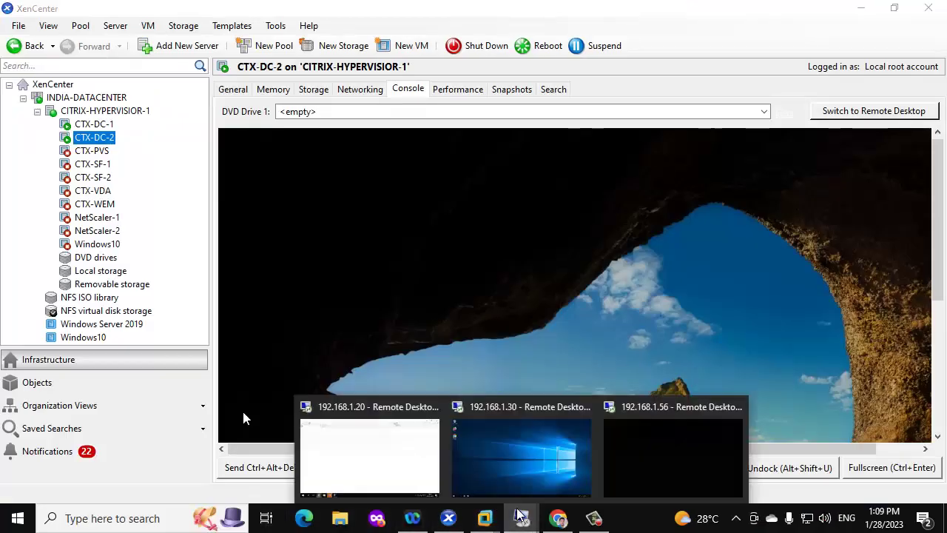
pyautogui.click(531, 460)
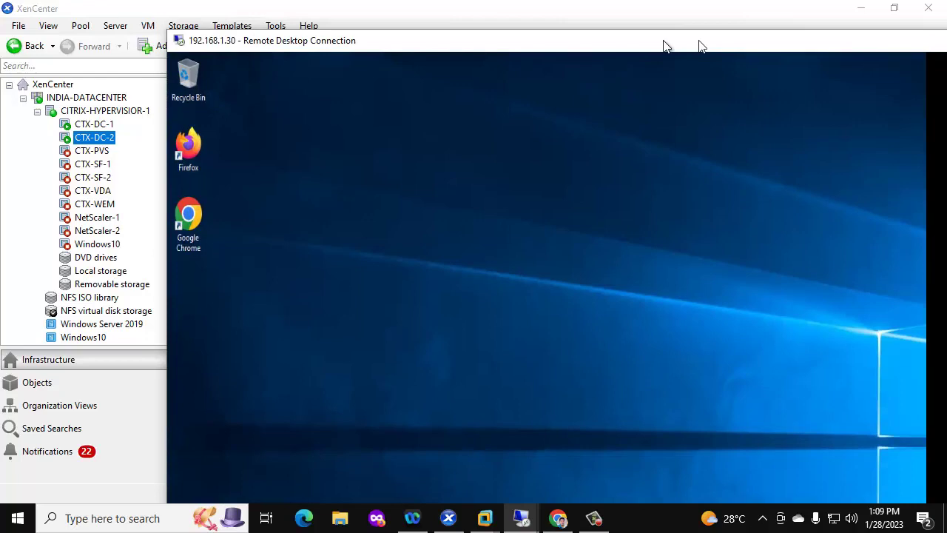
pyautogui.moveTo(665, 46); pyautogui.dragTo(546, 52)
pyautogui.click(871, 48)
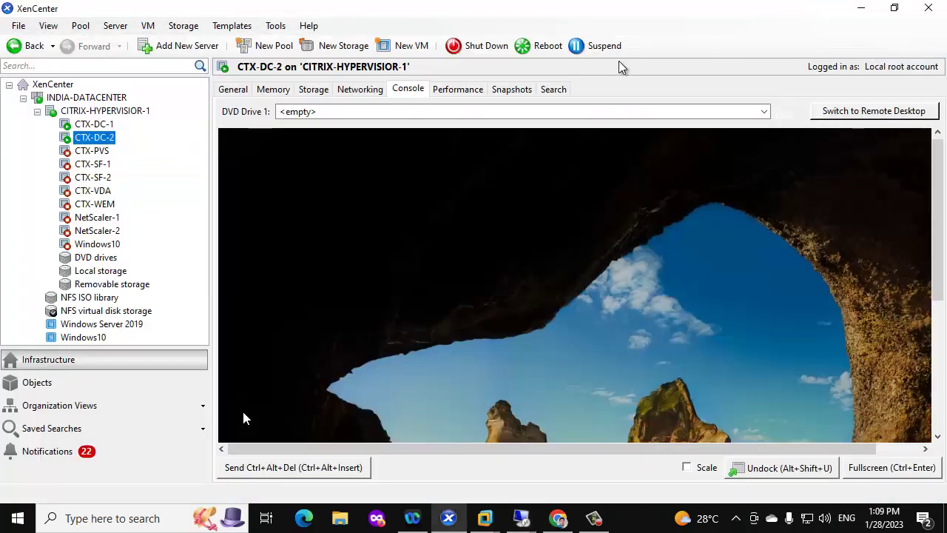
# - Mount Citrix_Virtual_Apps_and_Desktops_7_2212.iso in DVD drive 1 of the CTX-DC-1 virtual machine, declining the remote desktop connection
pyautogui.click(94, 125)
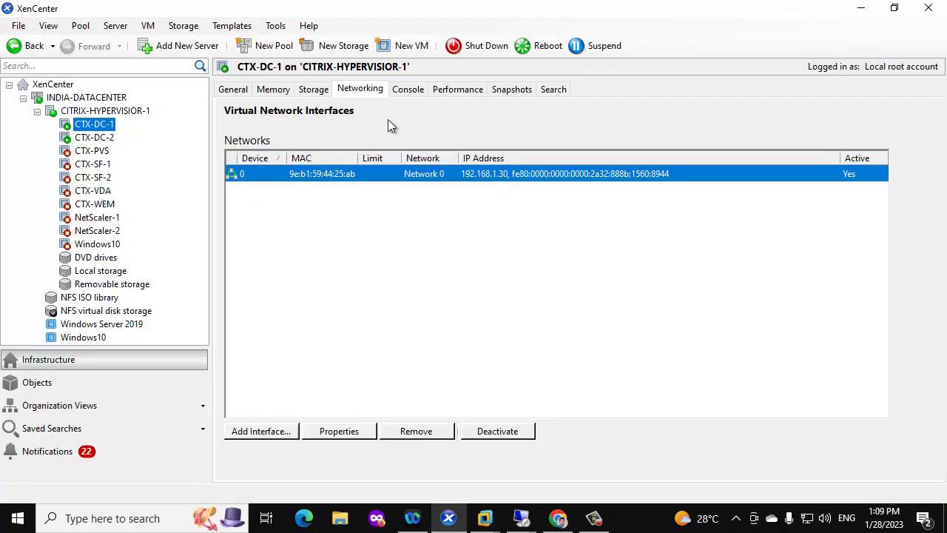
pyautogui.click(405, 90)
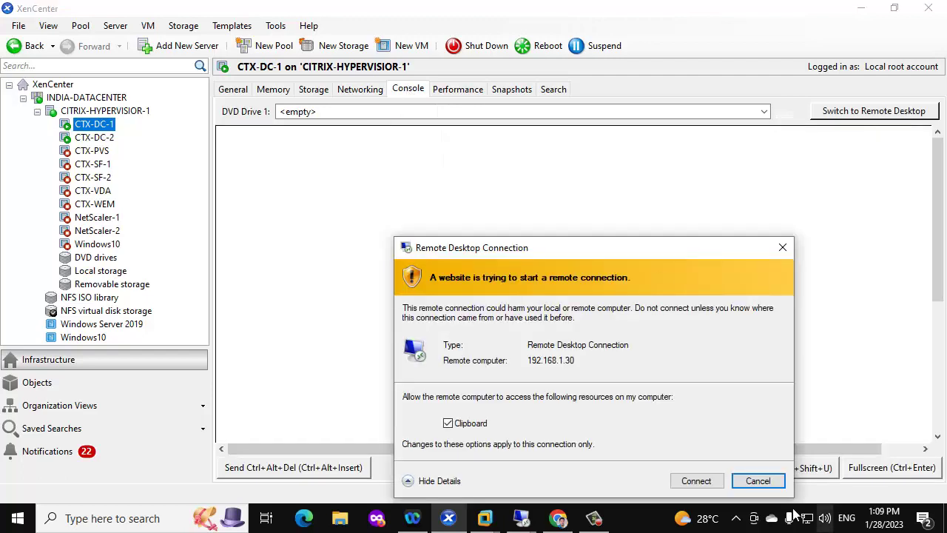
pyautogui.click(758, 477)
pyautogui.click(382, 111)
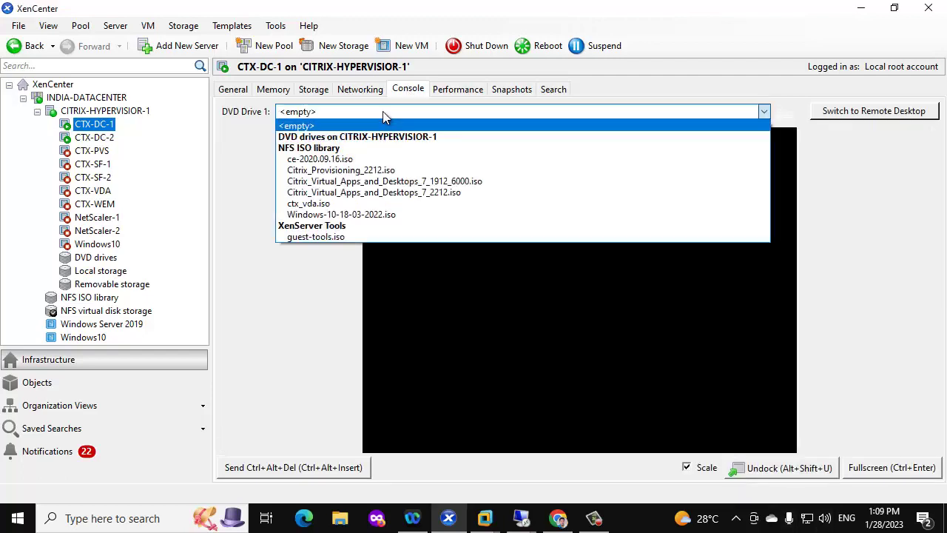
pyautogui.click(372, 192)
# - Maximize the 192.168.1.30 remote desktop session and launch the Citrix installer from CD Drive (D:) CVAD 2212
pyautogui.click(518, 519)
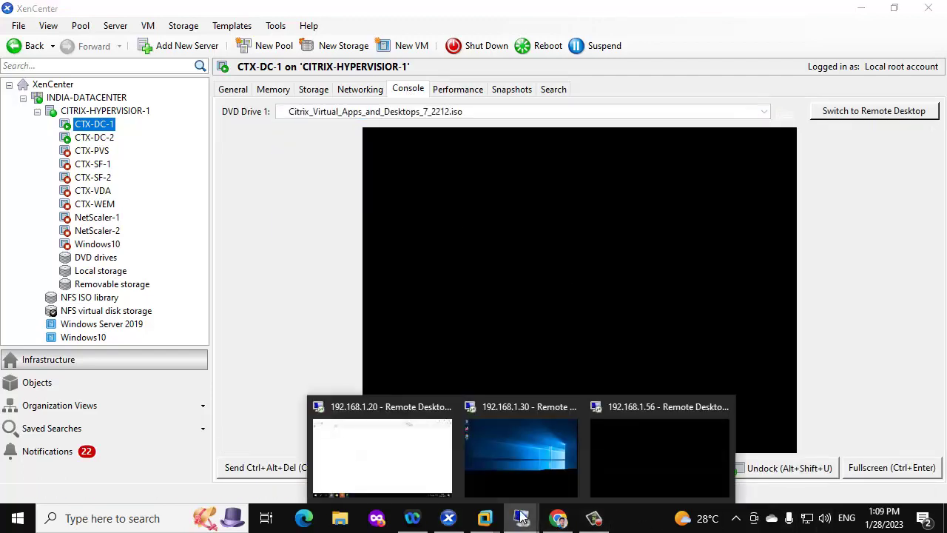
pyautogui.click(522, 417)
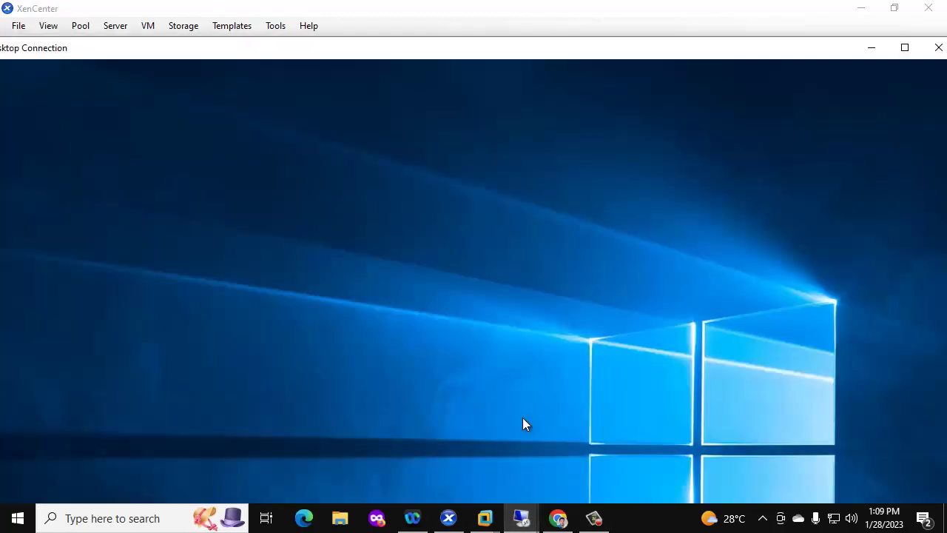
pyautogui.click(904, 47)
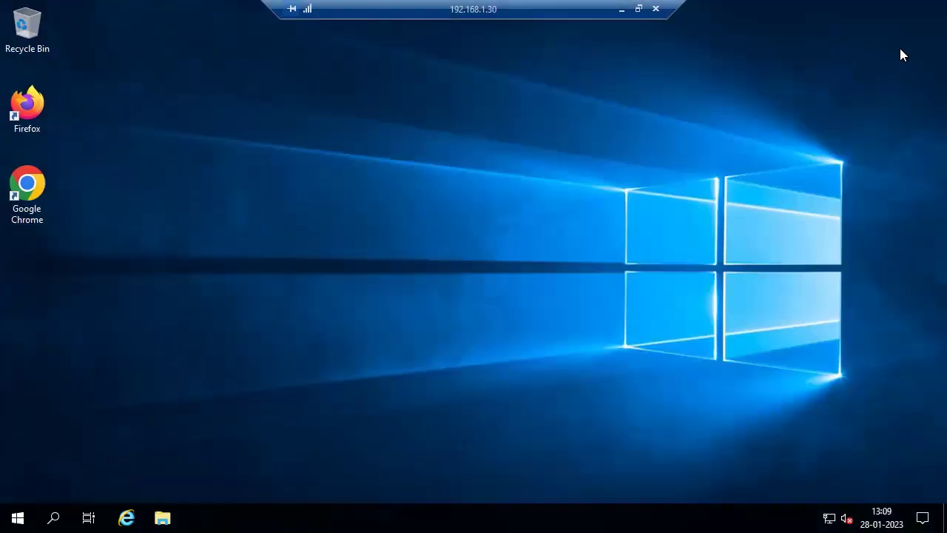
pyautogui.click(163, 517)
pyautogui.click(244, 221)
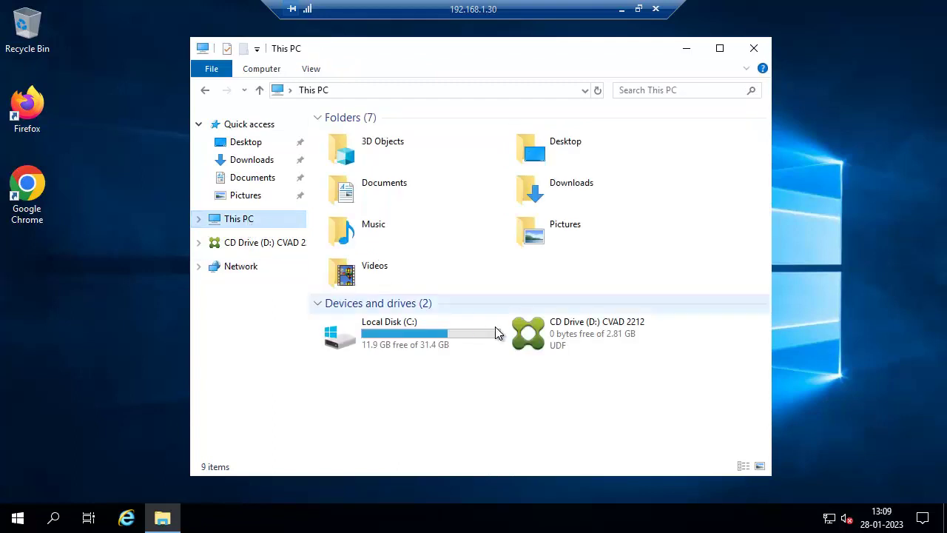
pyautogui.click(614, 330)
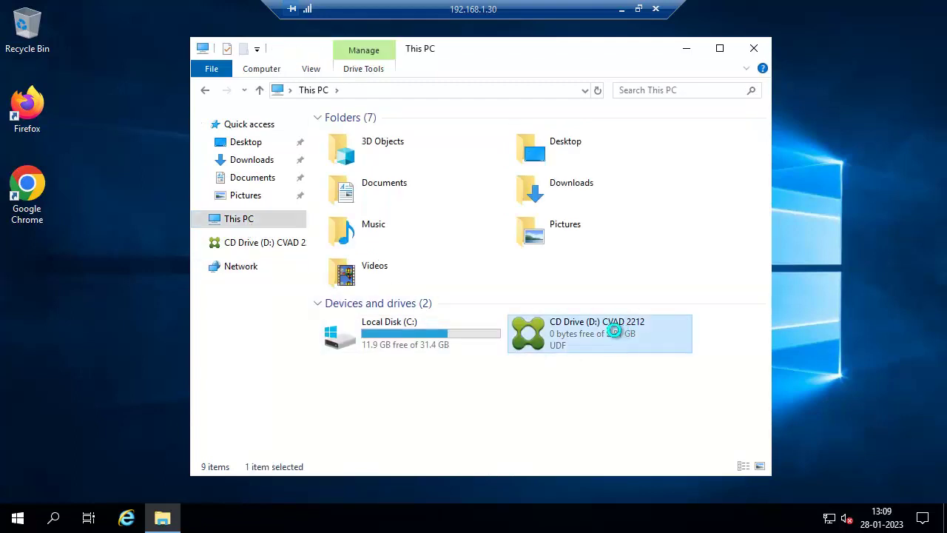
pyautogui.click(686, 50)
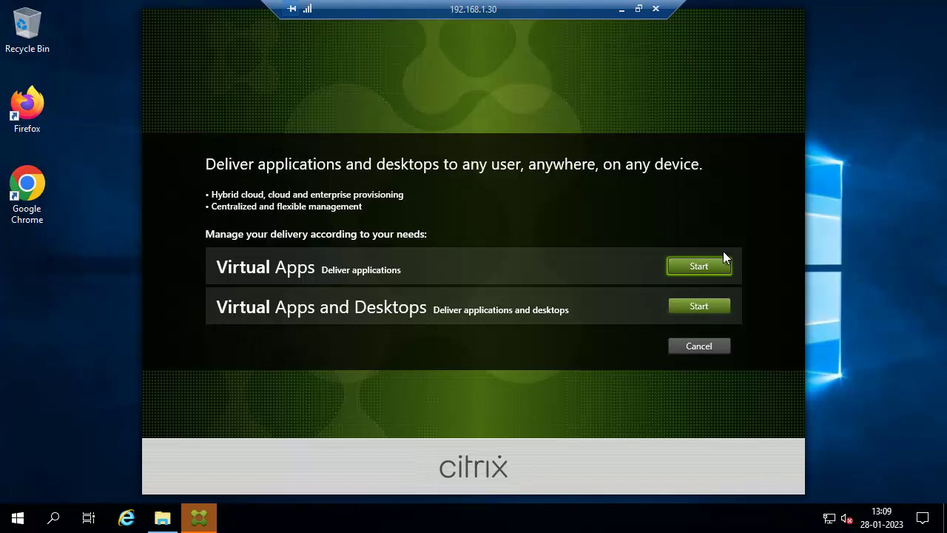
# - Start the Virtual Apps and Desktops setup, choose Delivery Controller, and accept the license agreement
pyautogui.click(695, 308)
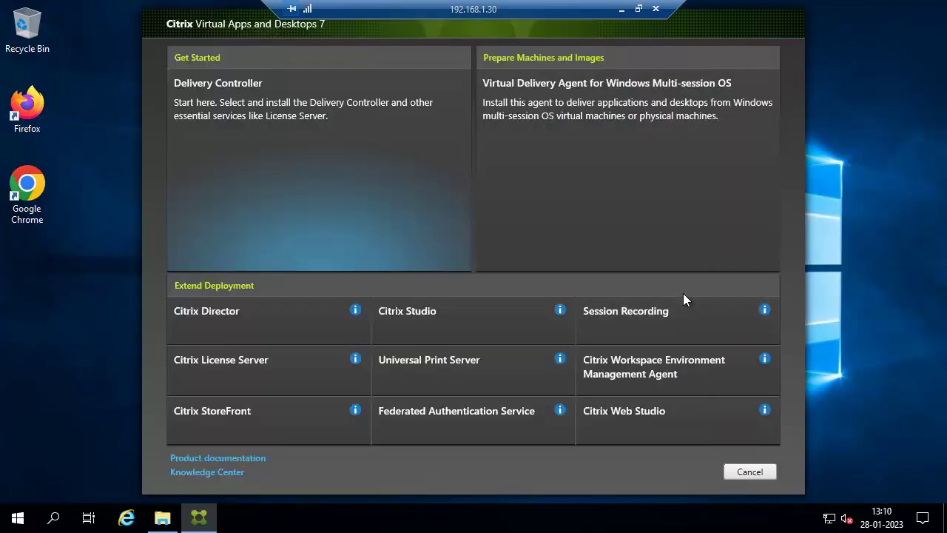
pyautogui.click(241, 108)
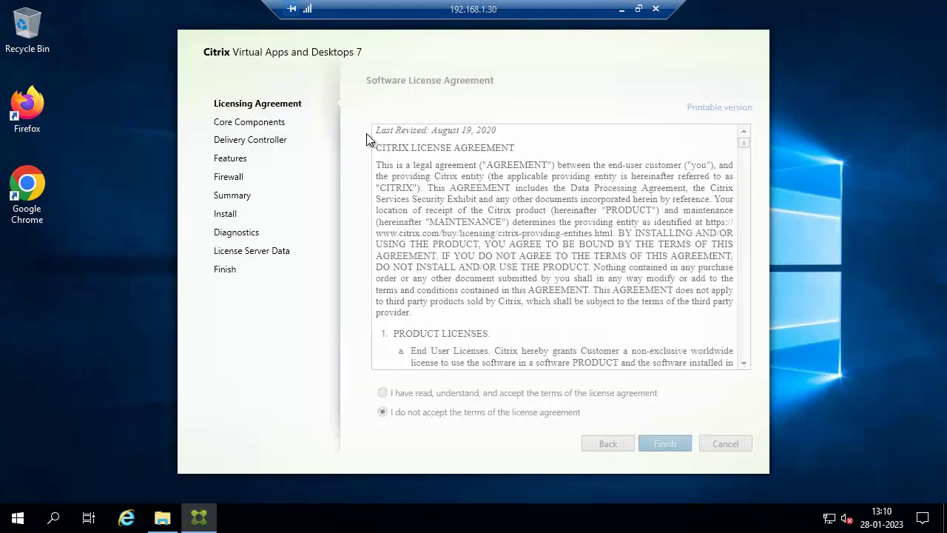
pyautogui.click(496, 393)
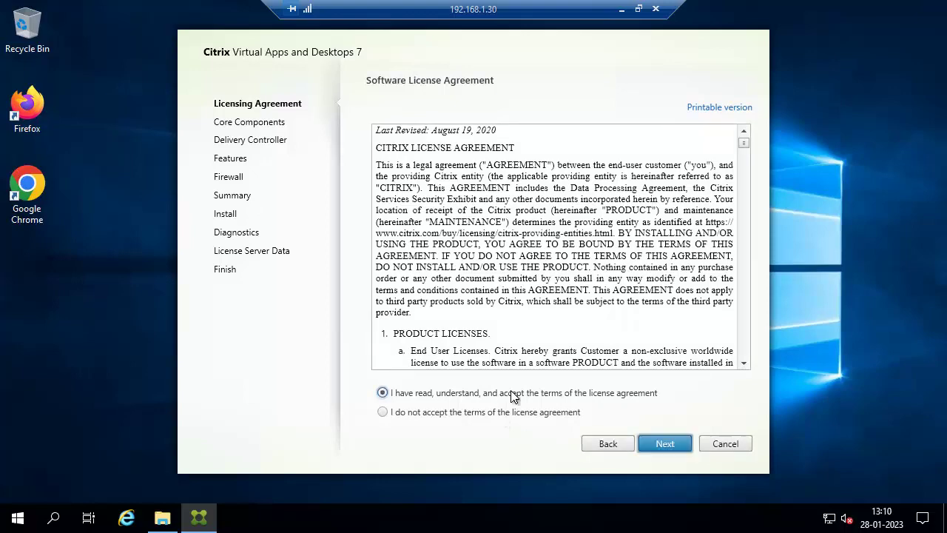
pyautogui.click(663, 443)
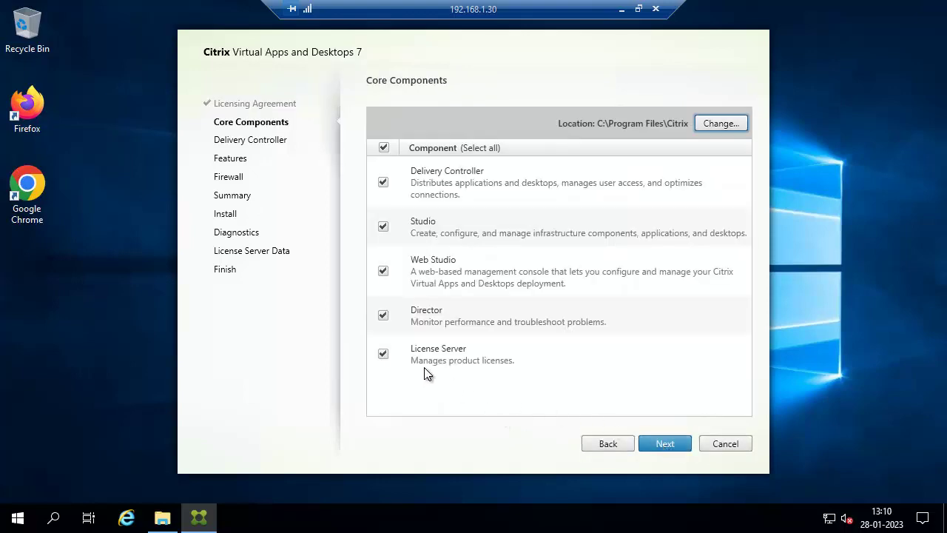
# - Exclude License Server from the core components and continue with CTXCONTROLLER-1.CITRIXGSR.COM as the Delivery Controller address
pyautogui.click(384, 355)
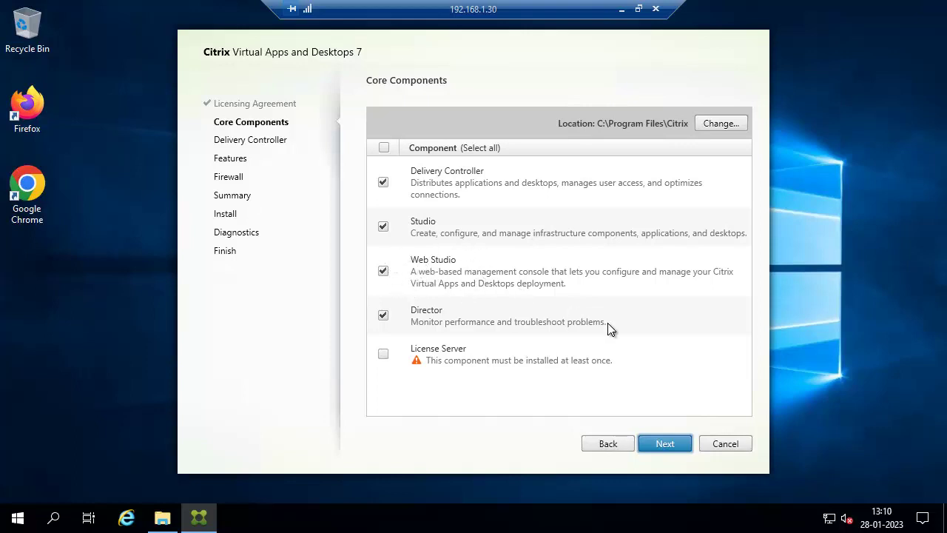
pyautogui.click(662, 441)
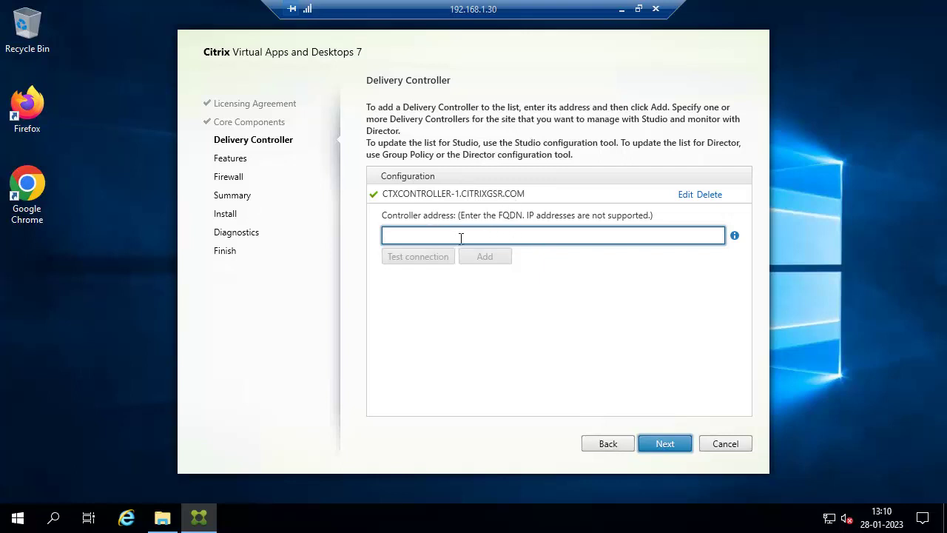
pyautogui.click(672, 443)
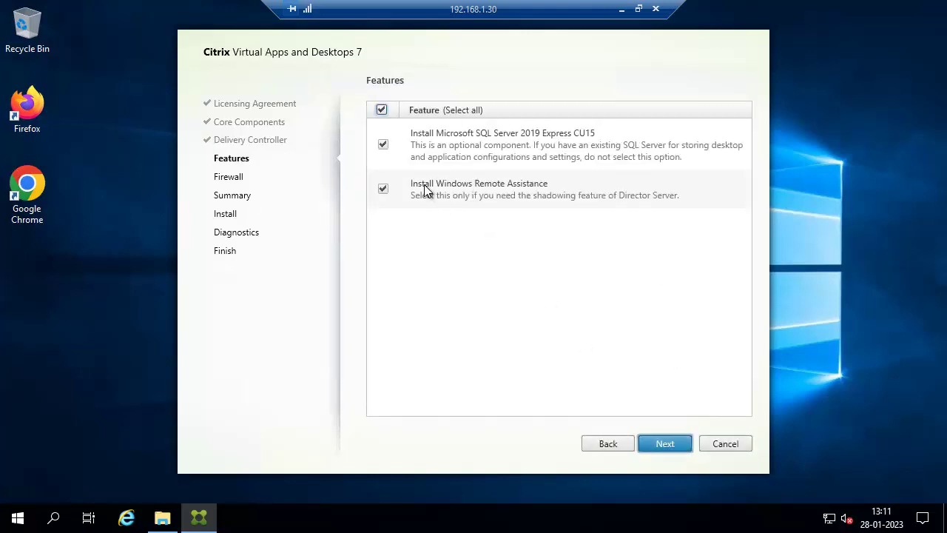
# - Exclude Microsoft SQL Server 2019 Express CU15 from the features and continue with firewall rules configured automatically
pyautogui.click(383, 144)
pyautogui.click(663, 443)
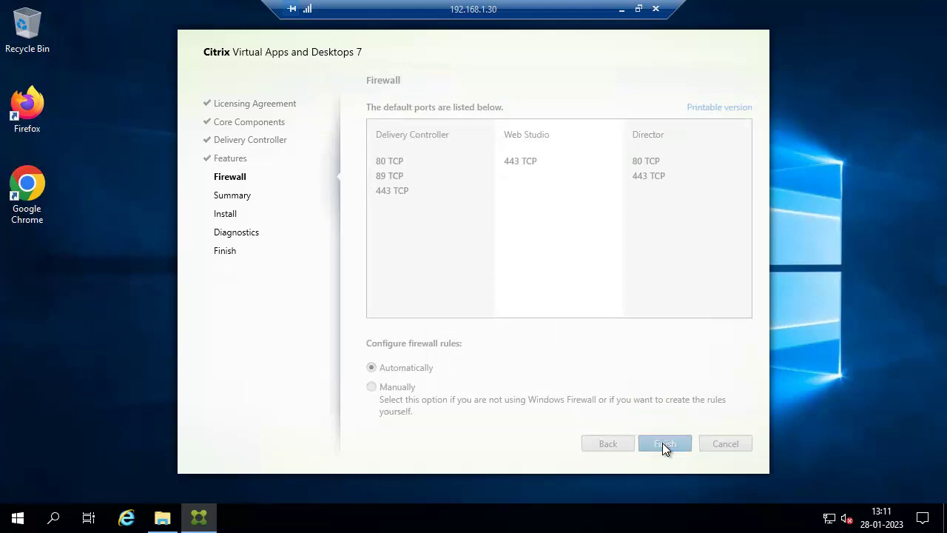
pyautogui.click(663, 443)
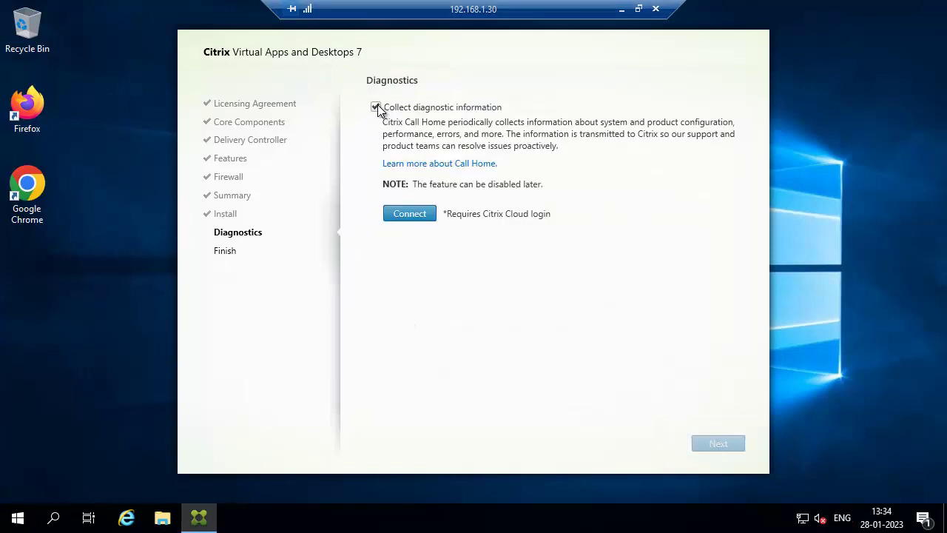
# - Turn off collection of diagnostic information and proceed past the Diagnostics page
pyautogui.click(376, 107)
pyautogui.click(730, 446)
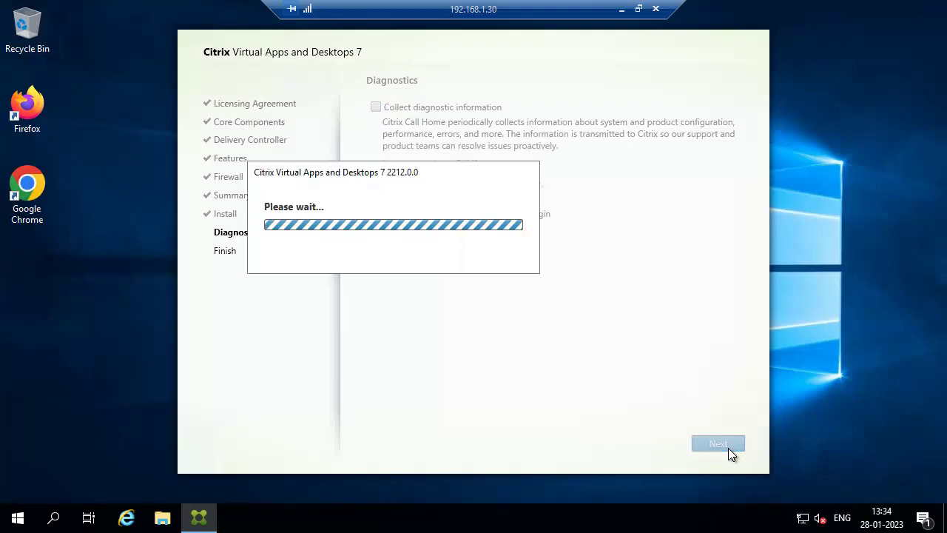
# - Finish the Virtual Apps and Desktops installation with Launch Citrix Site Manager enabled
pyautogui.moveTo(518, 6); pyautogui.dragTo(591, 6)
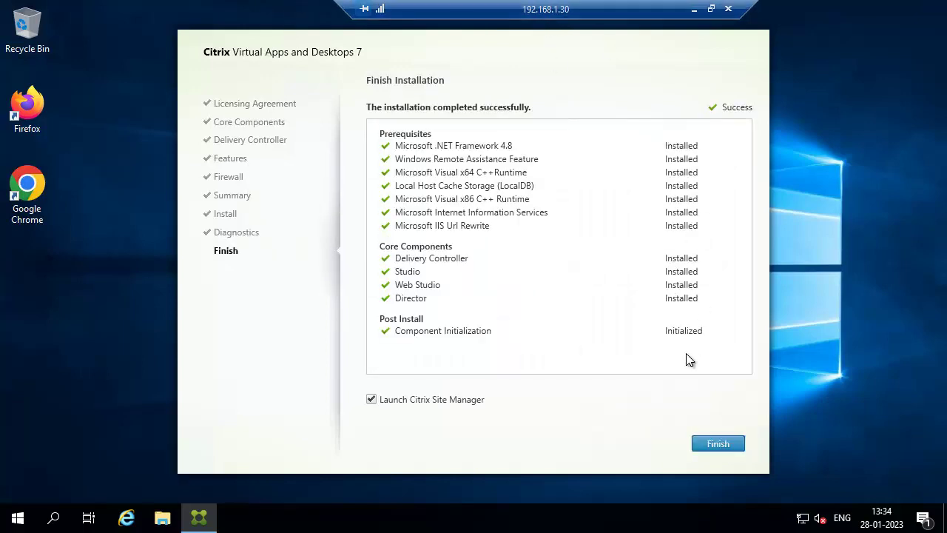
pyautogui.click(712, 443)
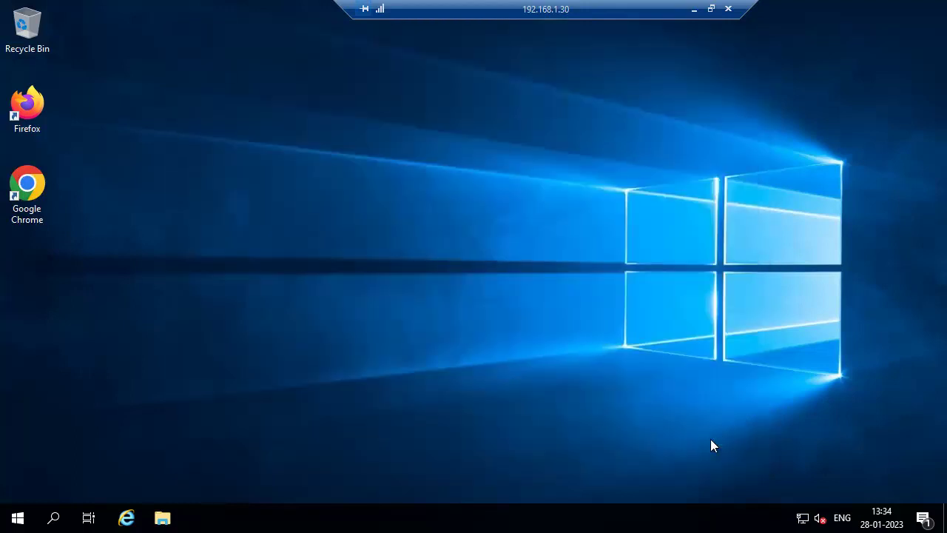
# - On 192.168.1.20, examine the license server details in Citrix Licensing Manager and the databases in SQL Server Management Studio
pyautogui.click(693, 10)
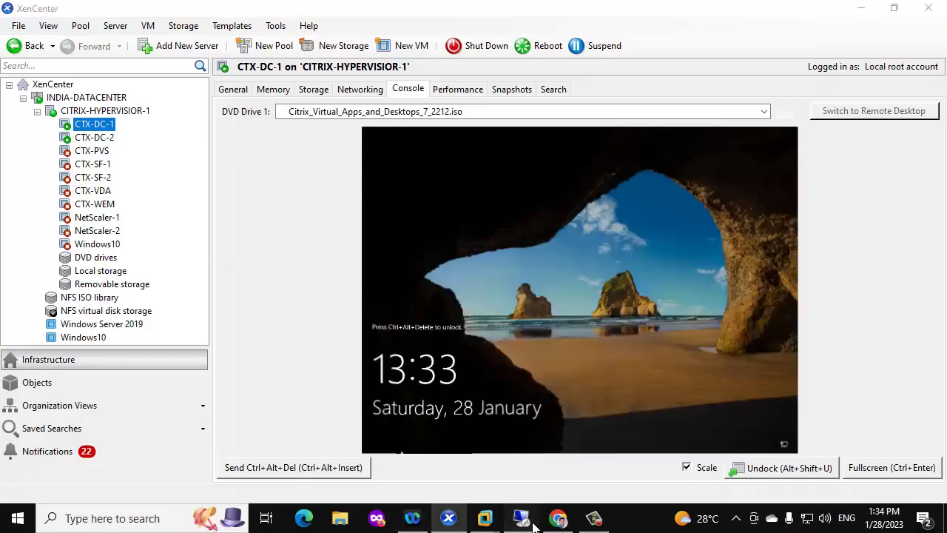
pyautogui.moveTo(521, 518)
pyautogui.click(390, 439)
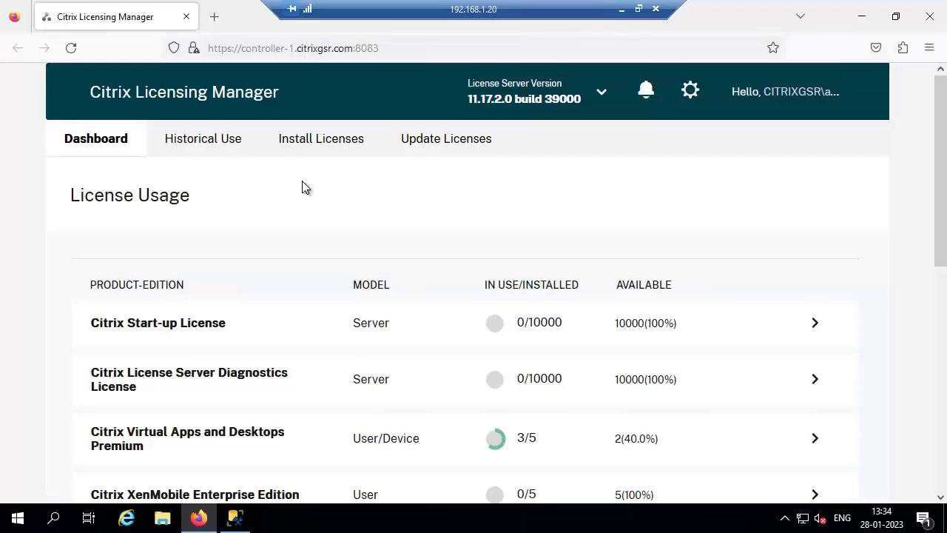
pyautogui.click(601, 94)
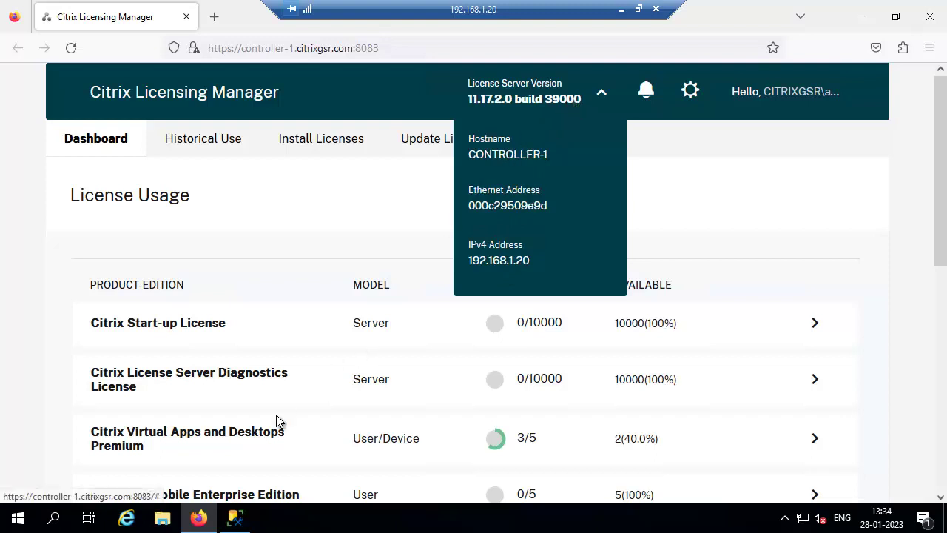
pyautogui.click(235, 517)
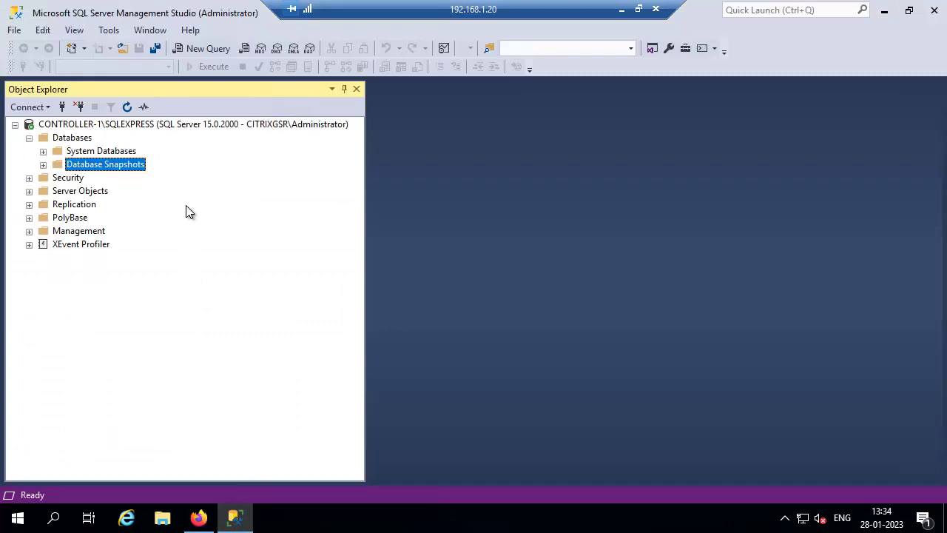
# - Return to the 192.168.1.30 session, name the new site Citirx-GSR-INDIA in Site Setup, and continue to the Databases page
pyautogui.click(620, 9)
pyautogui.moveTo(526, 527)
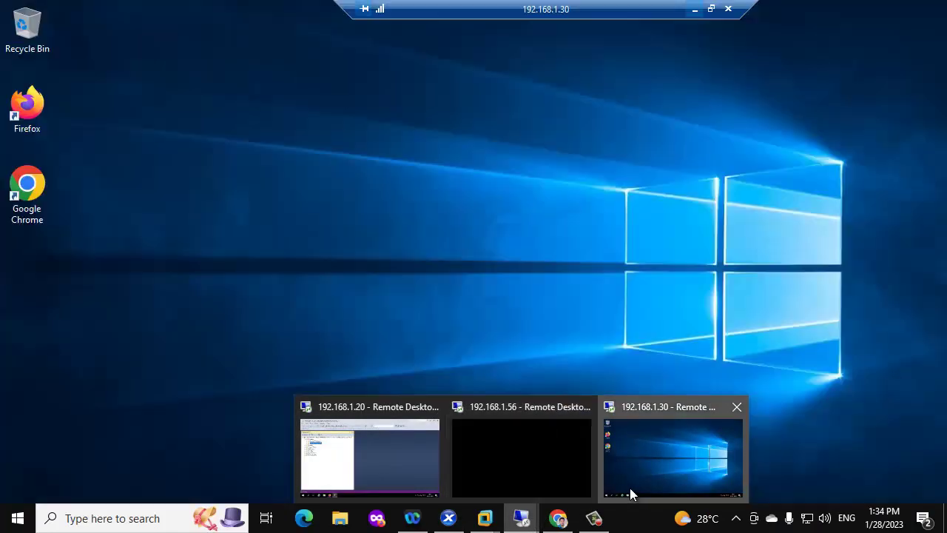
pyautogui.click(629, 487)
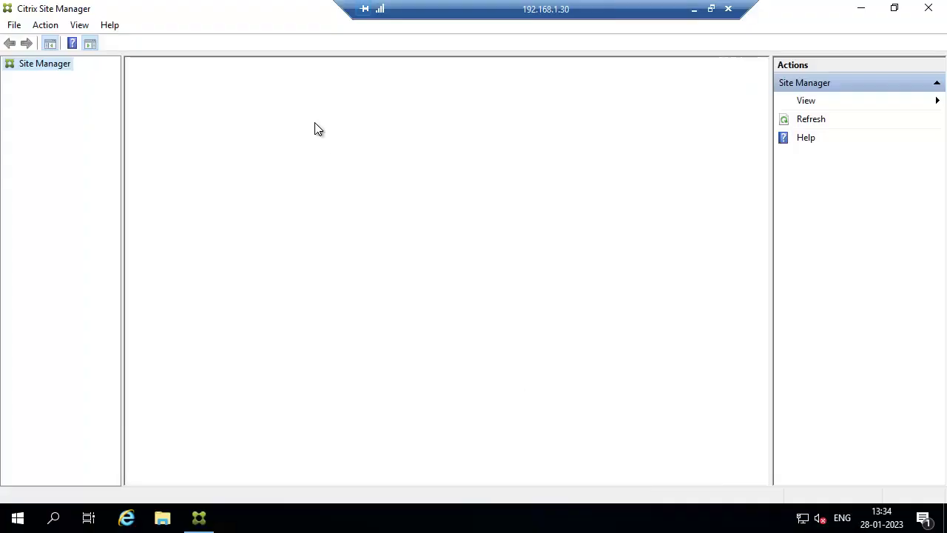
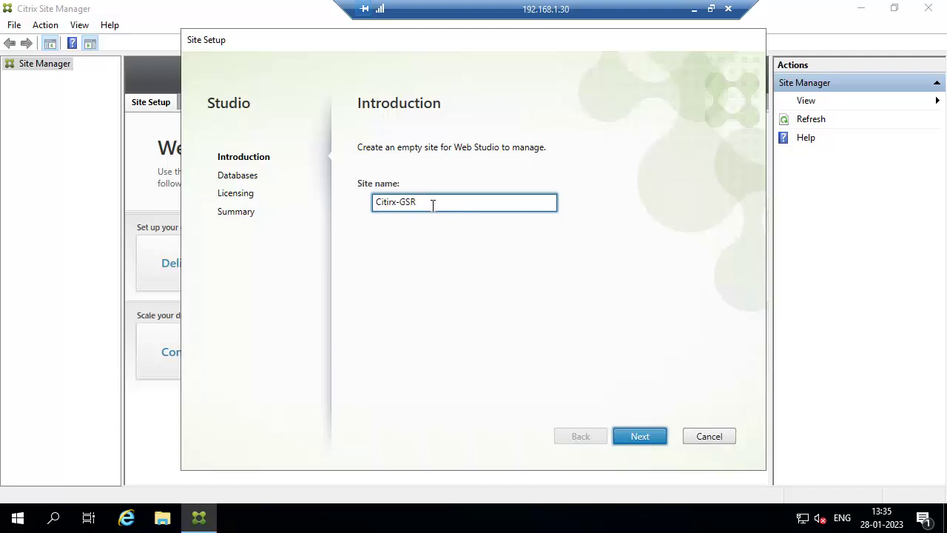
pyautogui.write('INDIA')
pyautogui.click(640, 436)
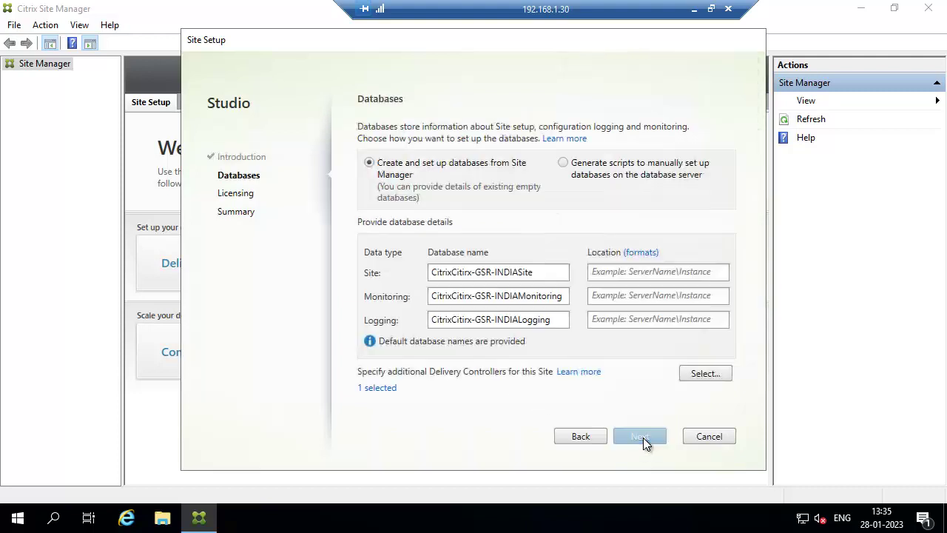
# - Set the Site, Monitoring and Logging database locations to controller-1,1433 and continue to the Licensing page
pyautogui.click(641, 272)
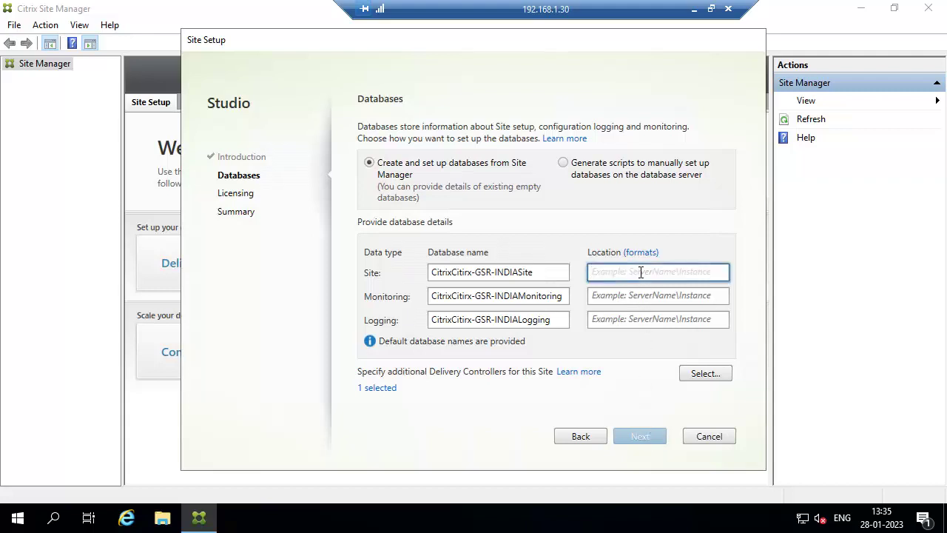
pyautogui.write('controller')
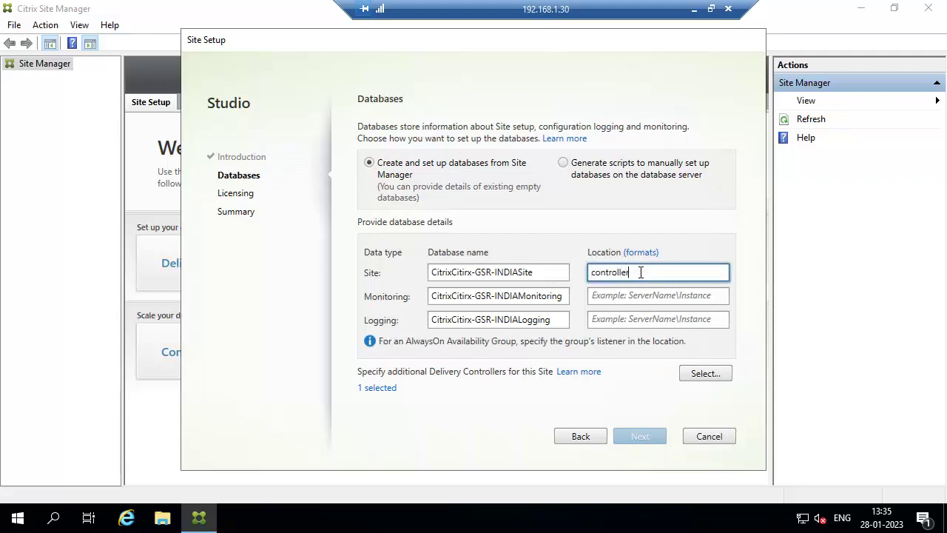
pyautogui.write('-1,1433')
pyautogui.hotkey('ctrl', 'a')
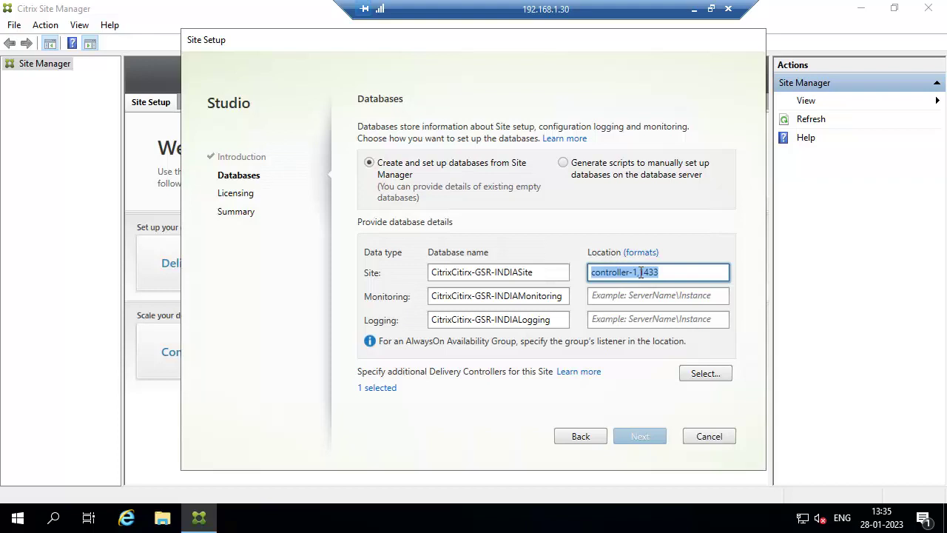
pyautogui.hotkey('ctrl', 'c')
pyautogui.click(635, 295)
pyautogui.hotkey('ctrl', 'v')
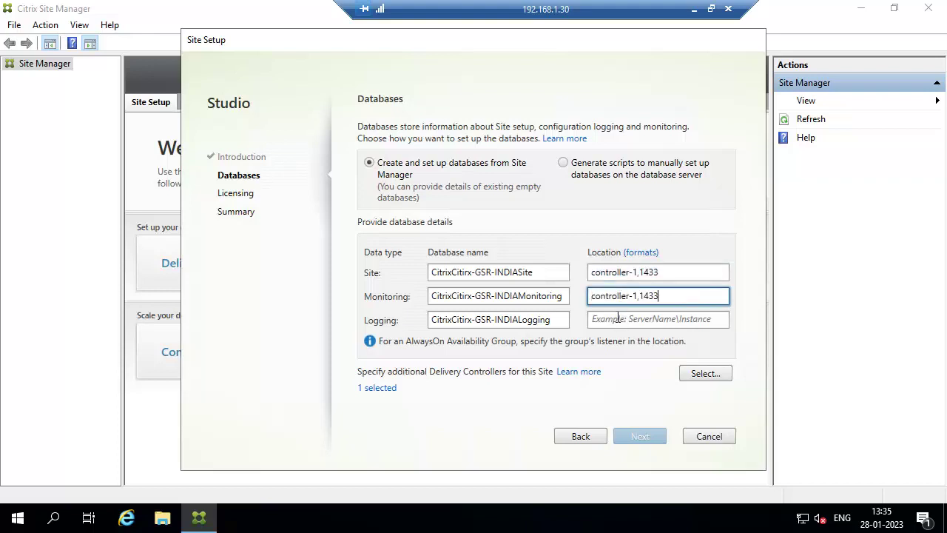
pyautogui.click(617, 319)
pyautogui.hotkey('ctrl', 'v')
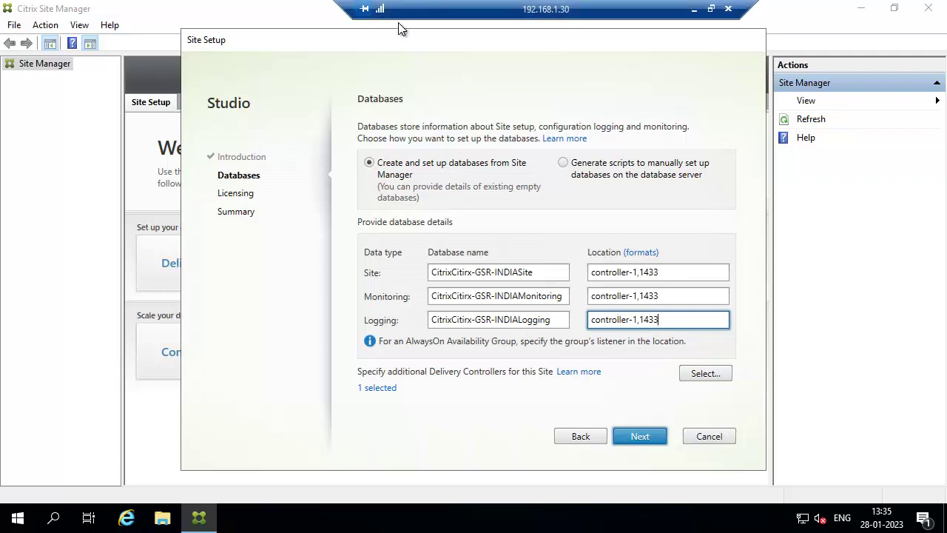
pyautogui.moveTo(397, 45); pyautogui.dragTo(428, 44)
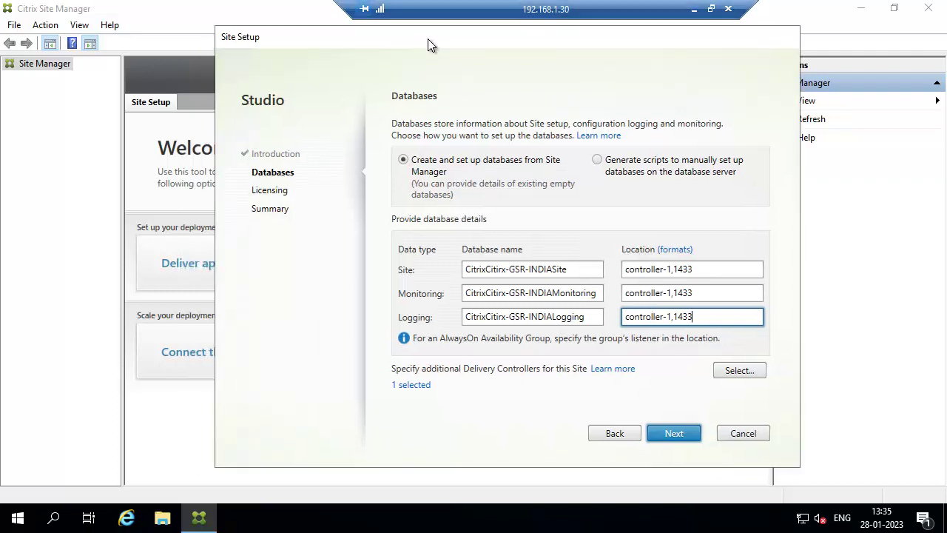
pyautogui.click(686, 434)
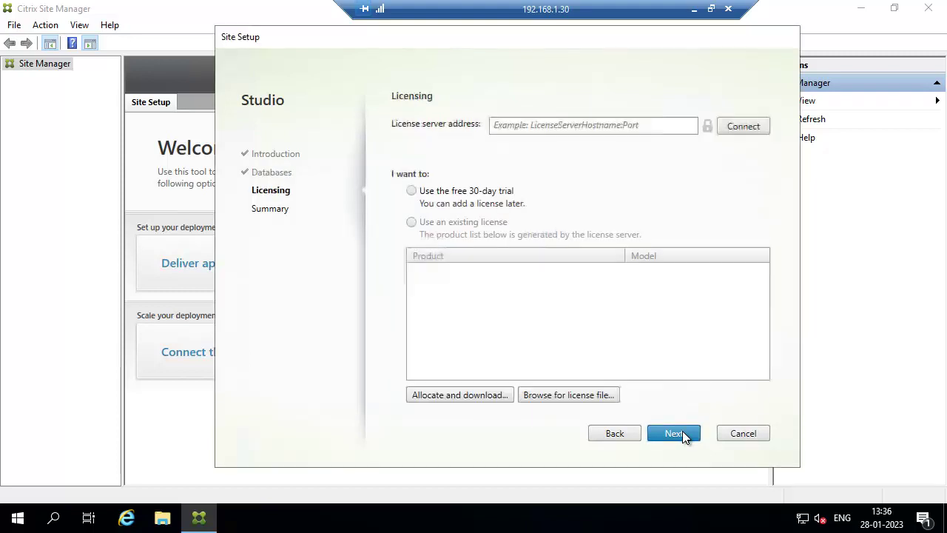
# - Connect to the license server controller-1 and trust its certificate
pyautogui.click(612, 124)
pyautogui.hotkey('ctrl', 'v')
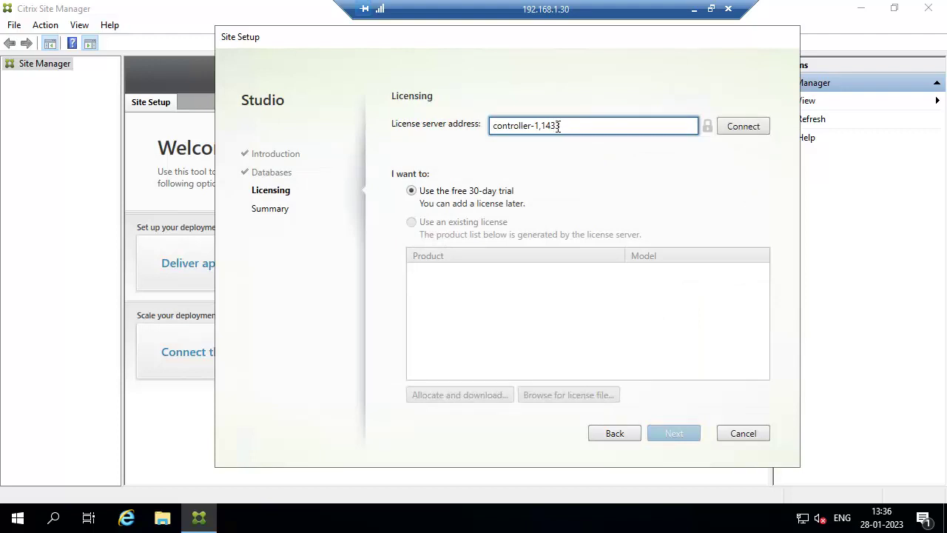
pyautogui.moveTo(541, 125); pyautogui.dragTo(570, 125)
pyautogui.press('BackSpace')
pyautogui.click(747, 132)
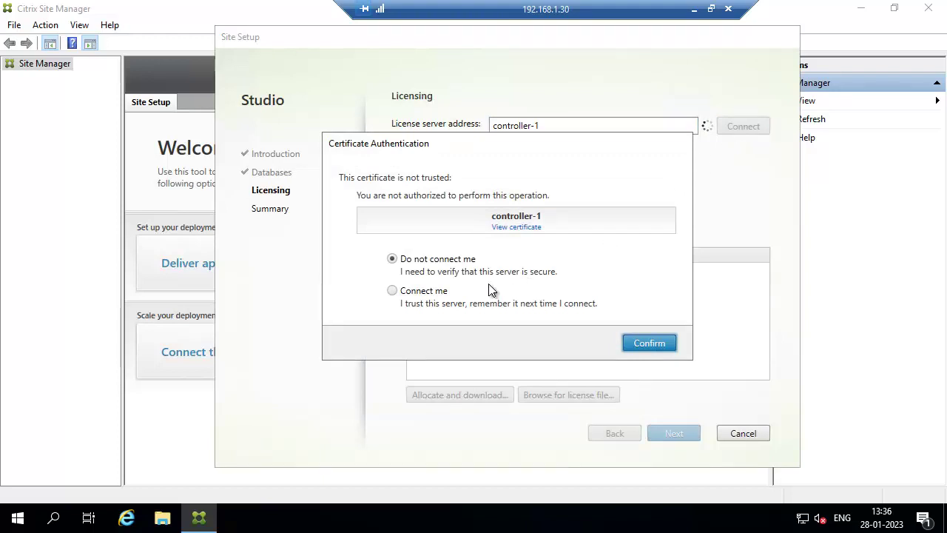
pyautogui.click(436, 296)
pyautogui.click(646, 341)
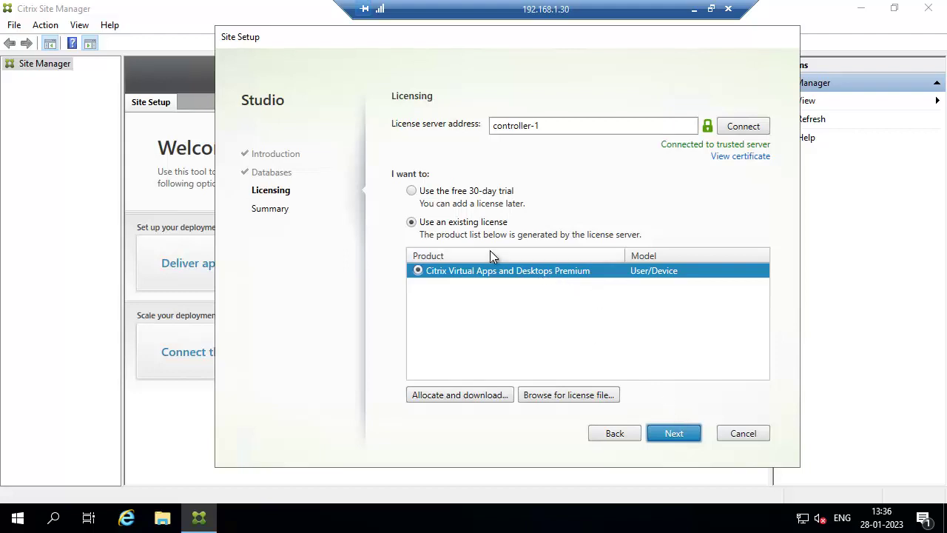
# - Proceed with the existing Citrix Virtual Apps and Desktops Premium license and finish the site setup
pyautogui.click(673, 433)
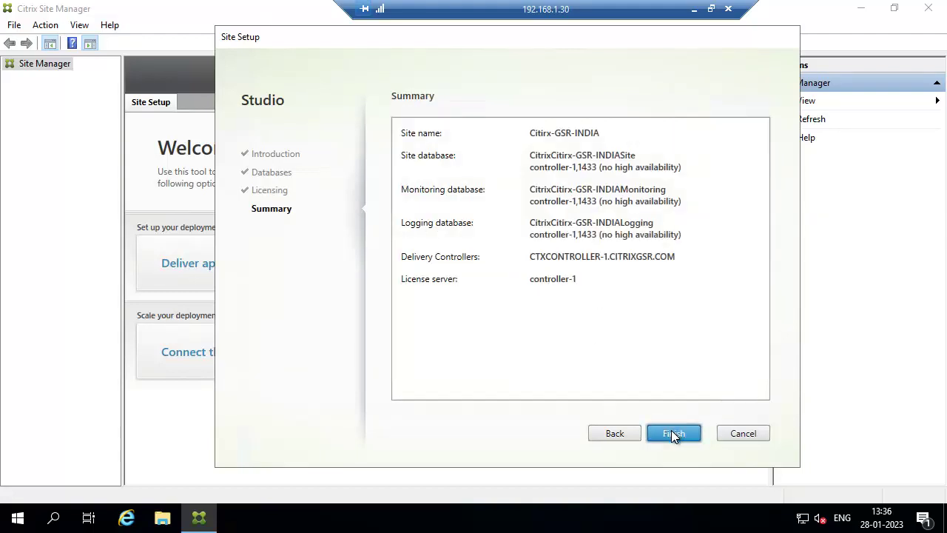
pyautogui.click(671, 433)
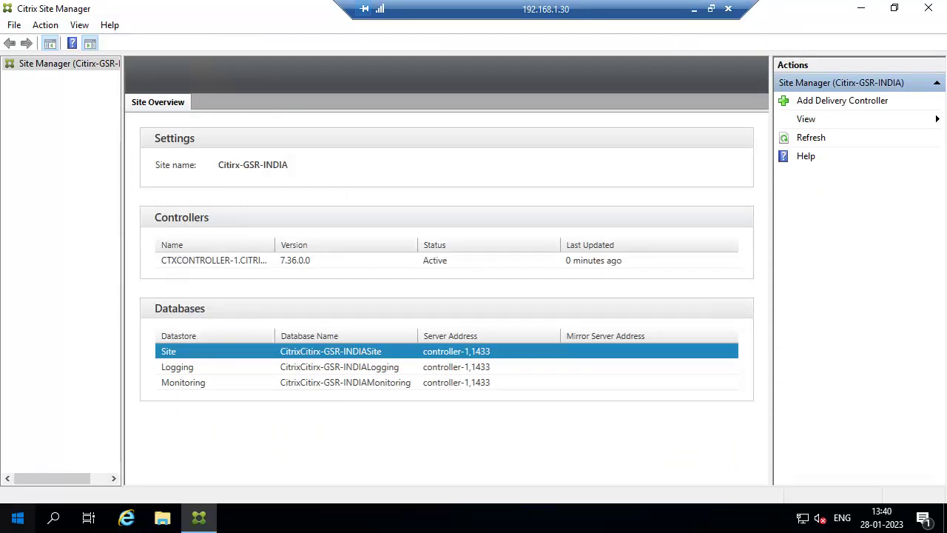
# - Launch Citrix Studio and Citrix Web Studio on the server
pyautogui.click(17, 517)
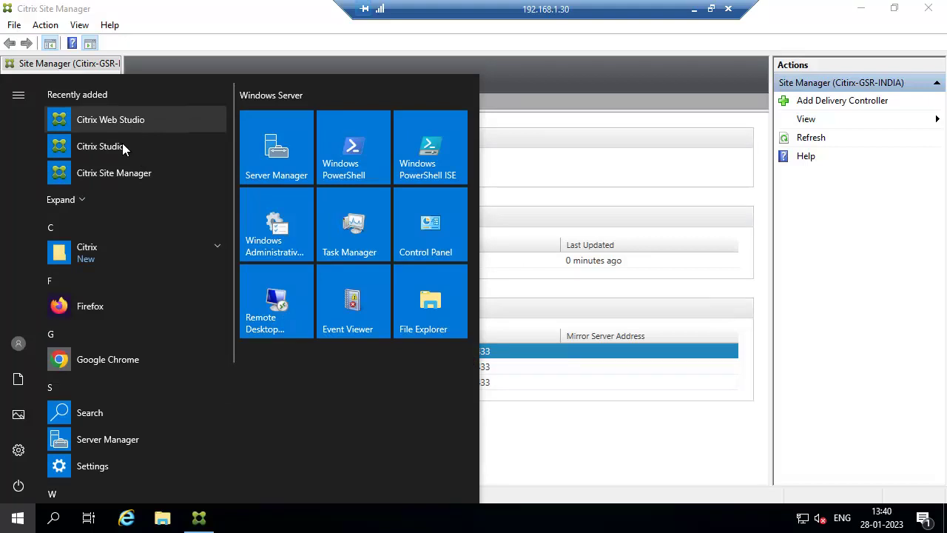
pyautogui.click(122, 145)
pyautogui.click(18, 517)
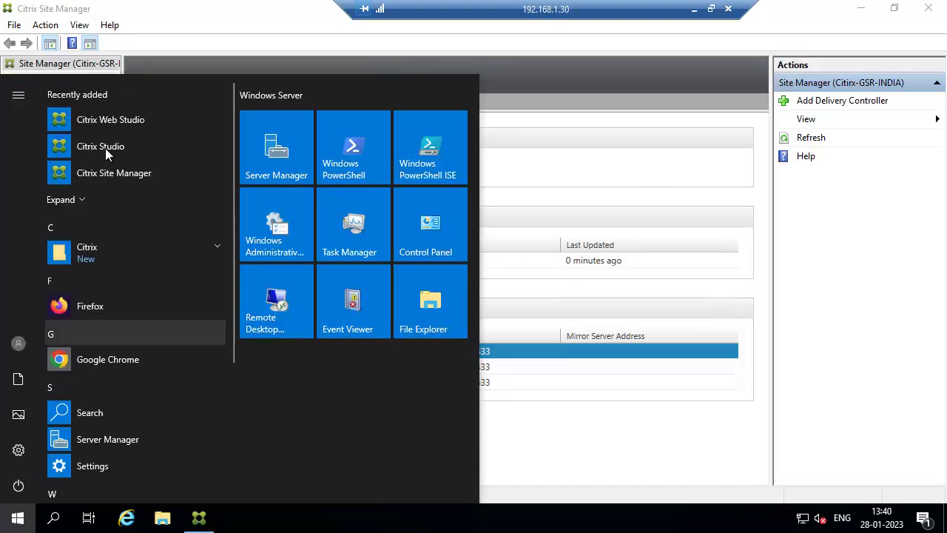
pyautogui.click(111, 120)
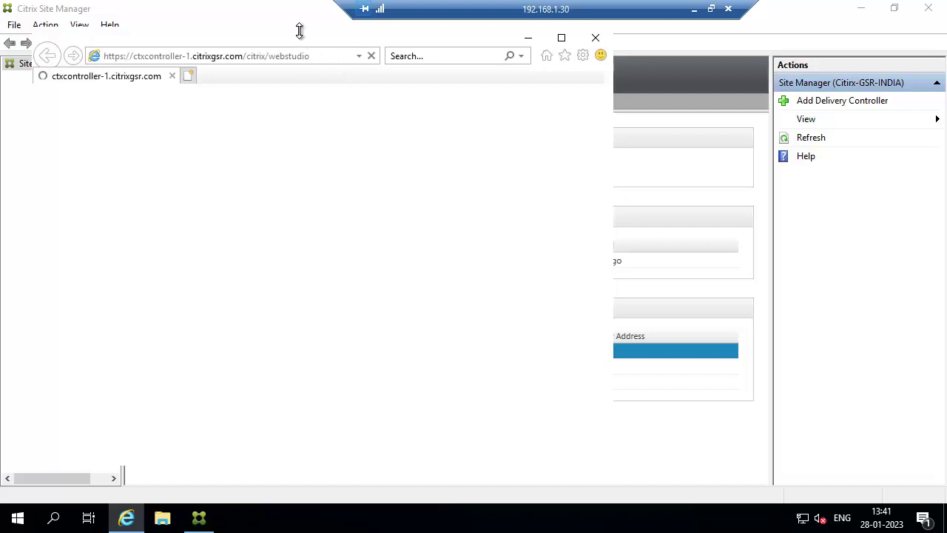
# - Maximize Internet Explorer, turn off its blocked-content prompts, postpone its initial setup, and close the extra Microsoft tab
pyautogui.click(561, 39)
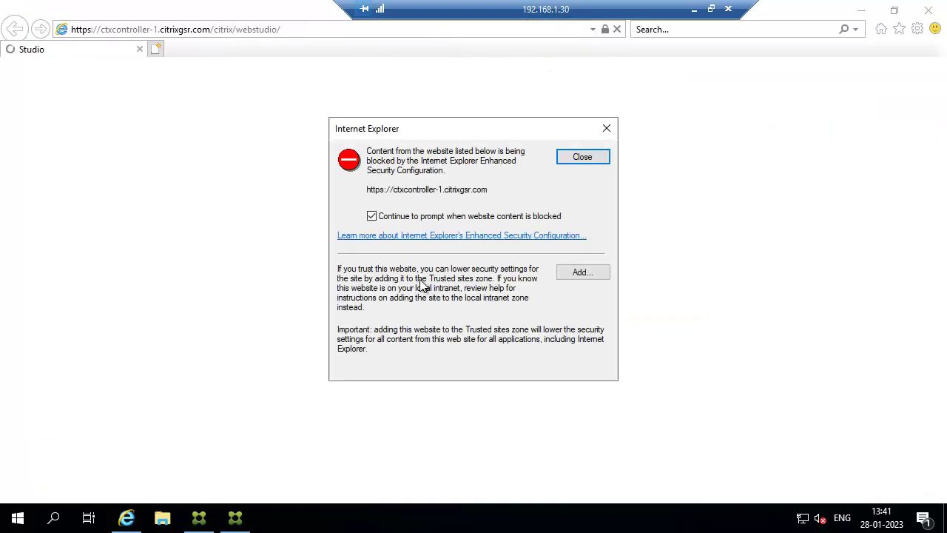
pyautogui.click(401, 220)
pyautogui.click(581, 158)
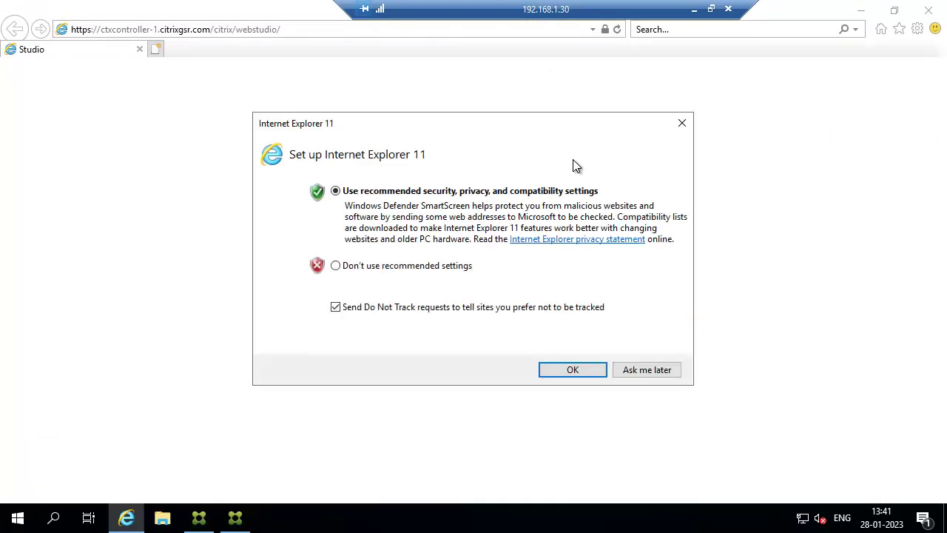
pyautogui.click(645, 371)
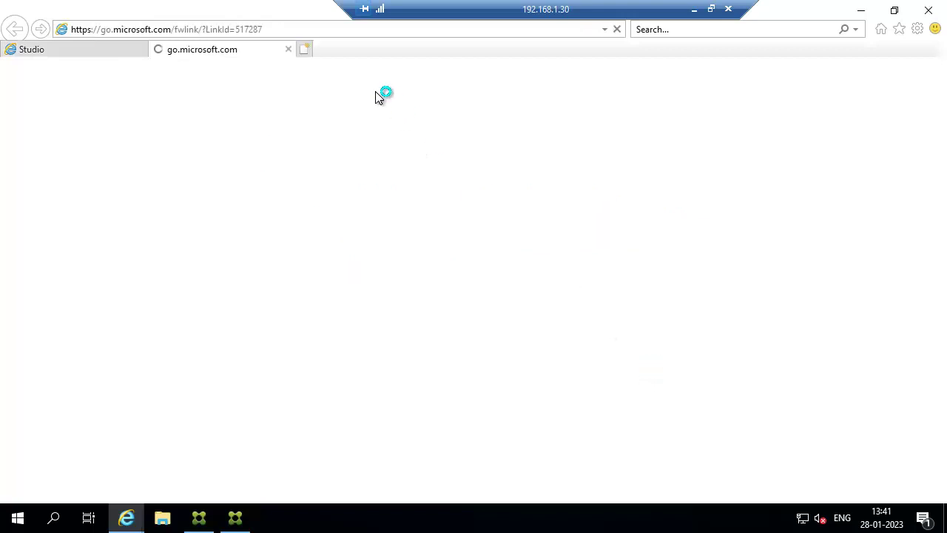
pyautogui.click(289, 48)
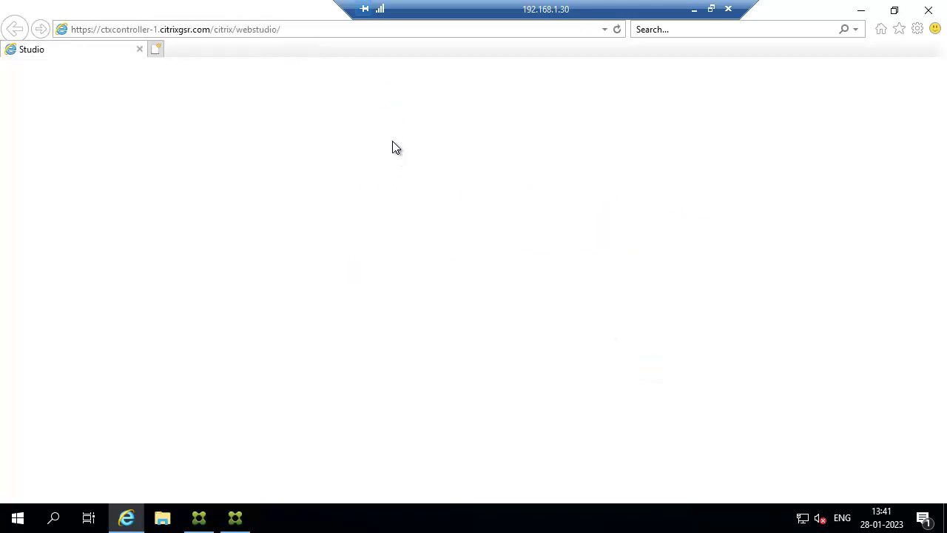
pyautogui.click(325, 33)
pyautogui.hotkey('ctrl', 'c')
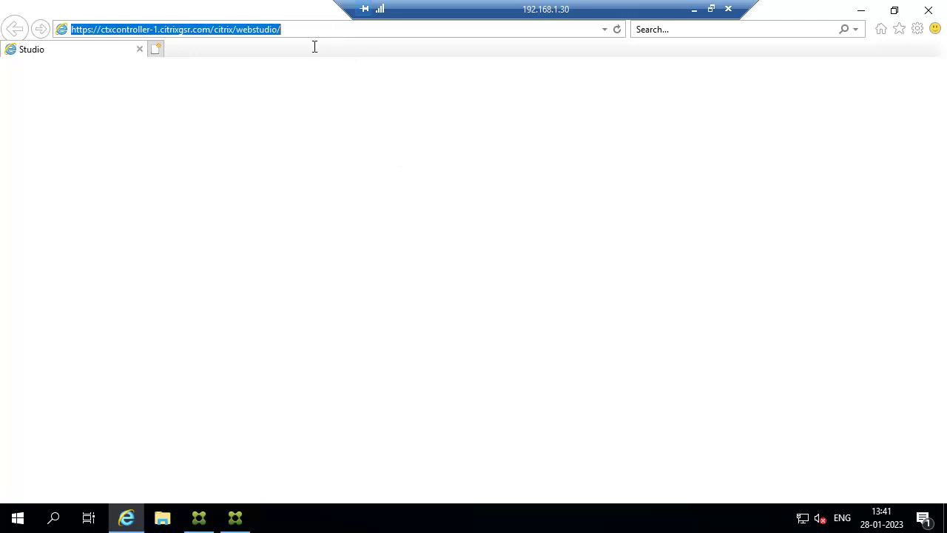
pyautogui.click(18, 517)
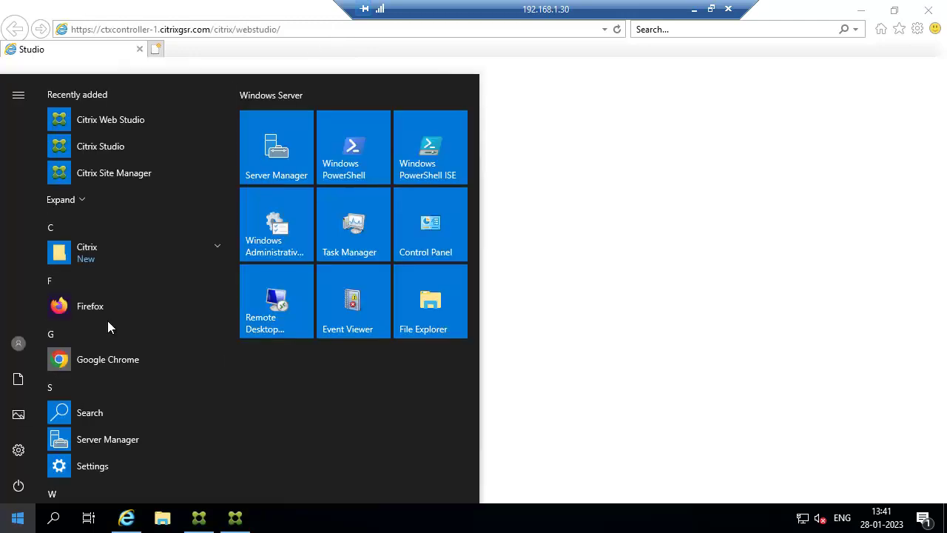
pyautogui.click(500, 328)
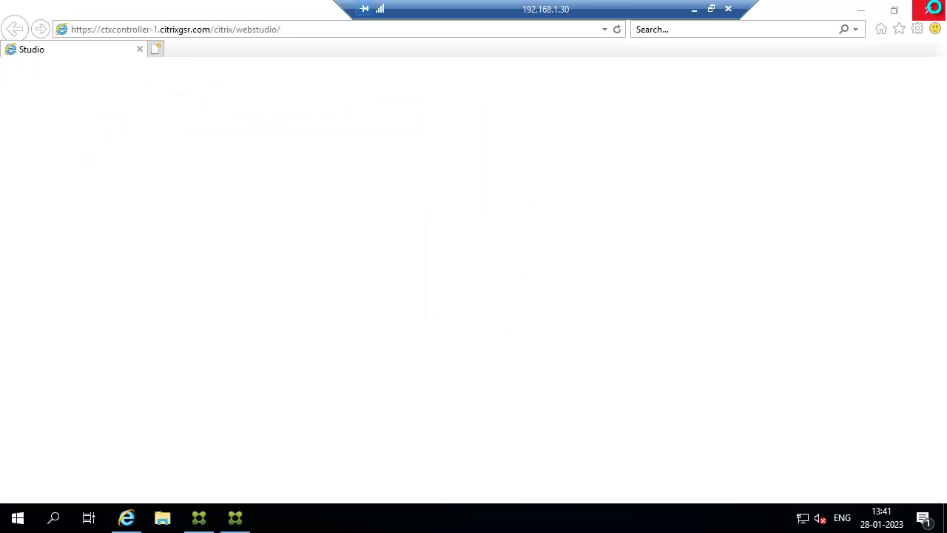
pyautogui.click(928, 9)
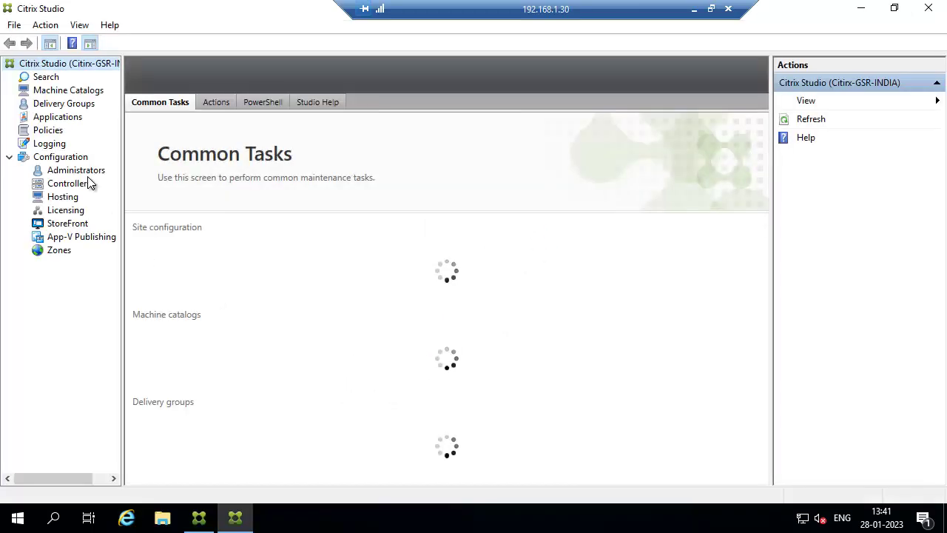
# - Widen the Citrix Studio console tree, then open the copied Web Studio address in a maximized Chrome window and bookmark it
pyautogui.moveTo(122, 160); pyautogui.dragTo(163, 160)
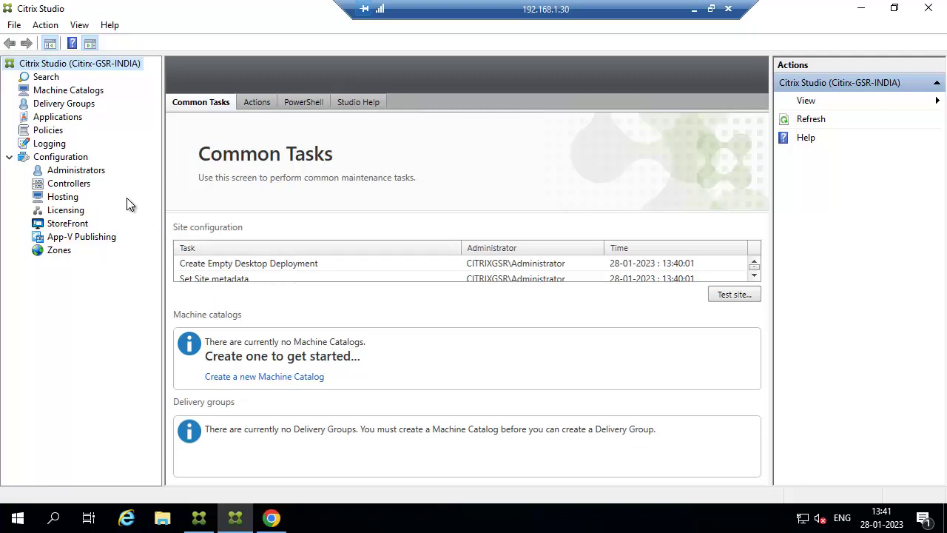
pyautogui.click(271, 518)
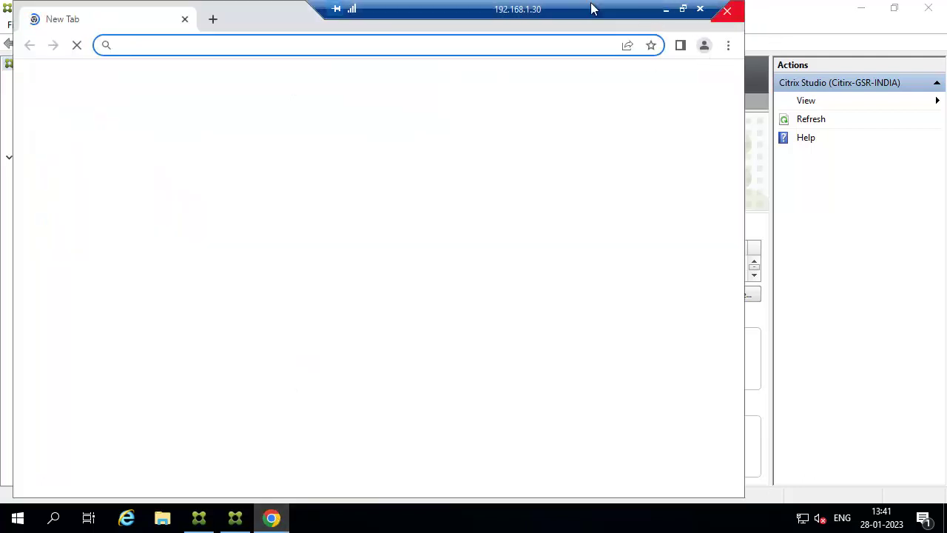
pyautogui.click(688, 17)
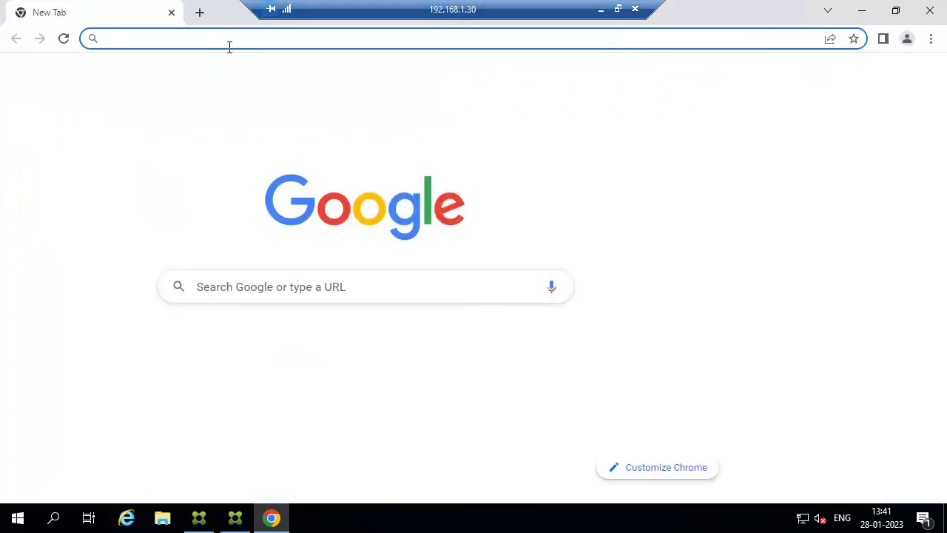
pyautogui.hotkey('ctrl', 'v')
pyautogui.press('Return')
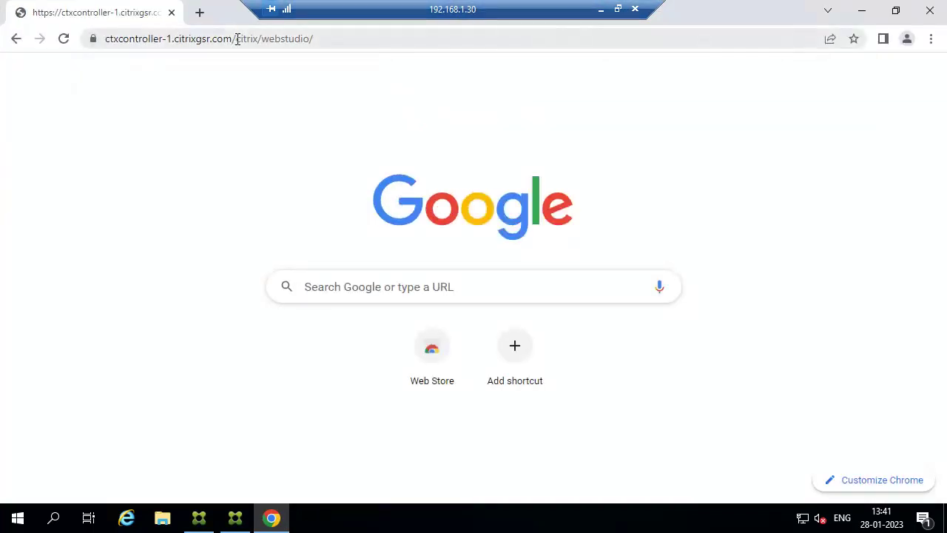
pyautogui.click(854, 38)
pyautogui.click(784, 170)
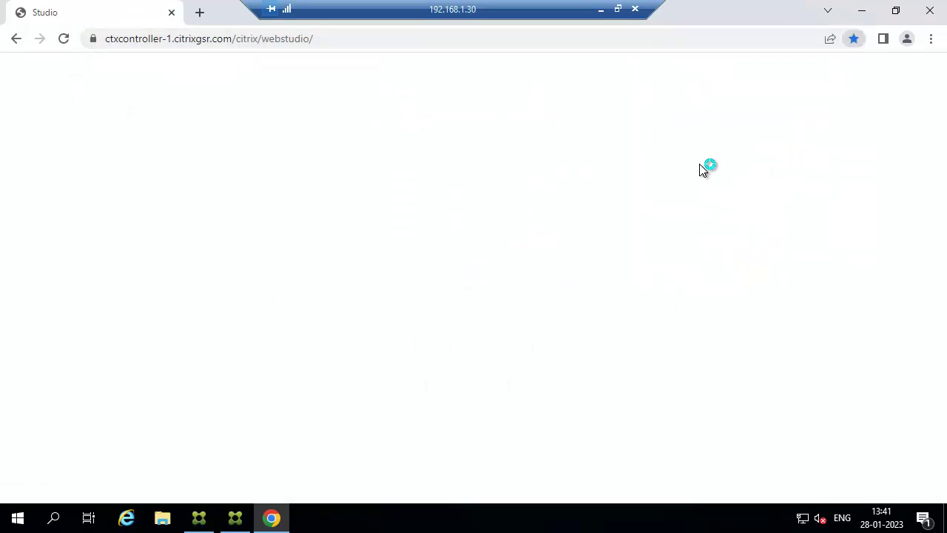
# - Sign in to Web Studio as administrator with the account password and the domain Citrixgsr, and save the login in Chrome
pyautogui.click(618, 238)
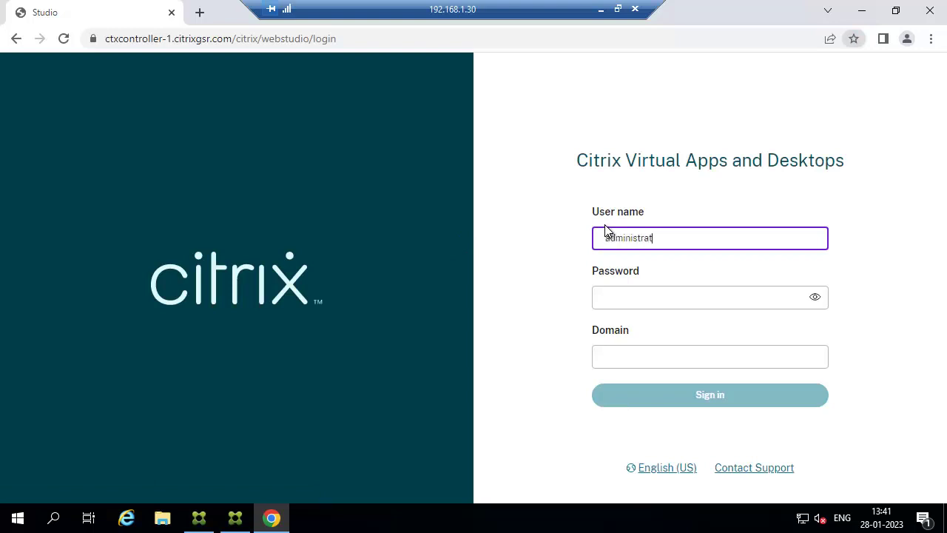
pyautogui.press('Tab')
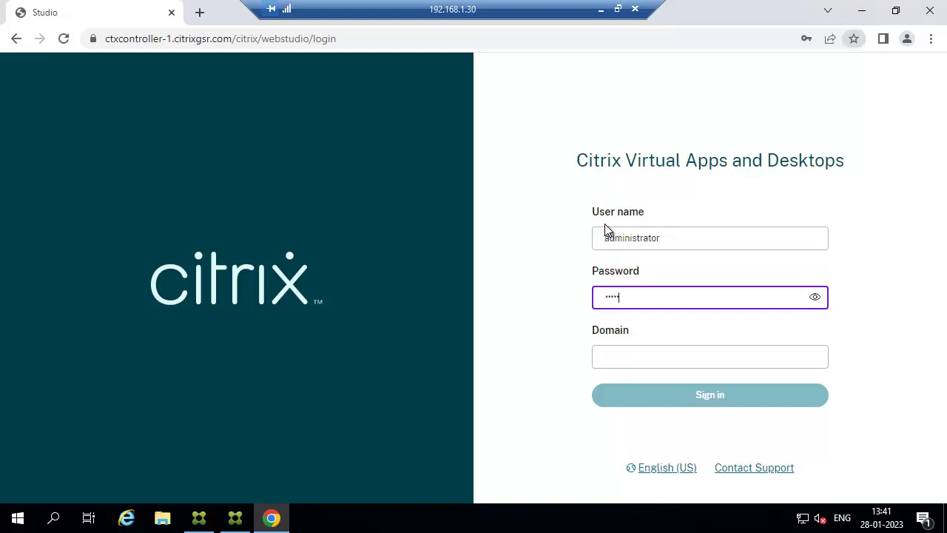
pyautogui.write('••••••')
pyautogui.press('Tab')
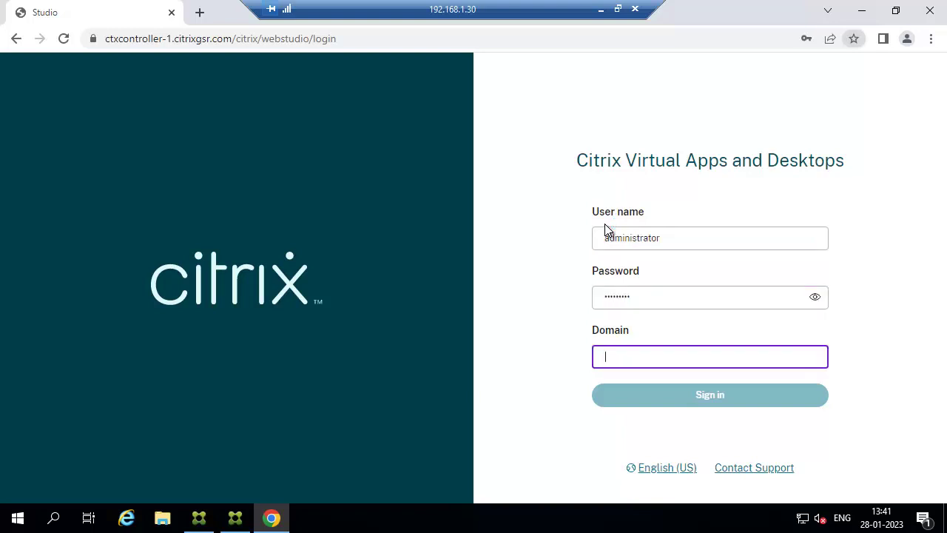
pyautogui.write('Citrixgsr')
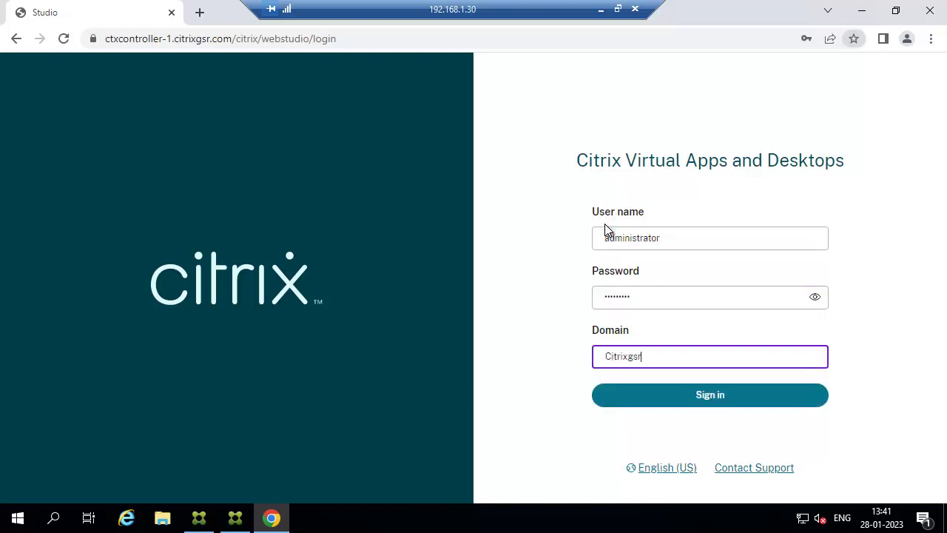
pyautogui.click(698, 392)
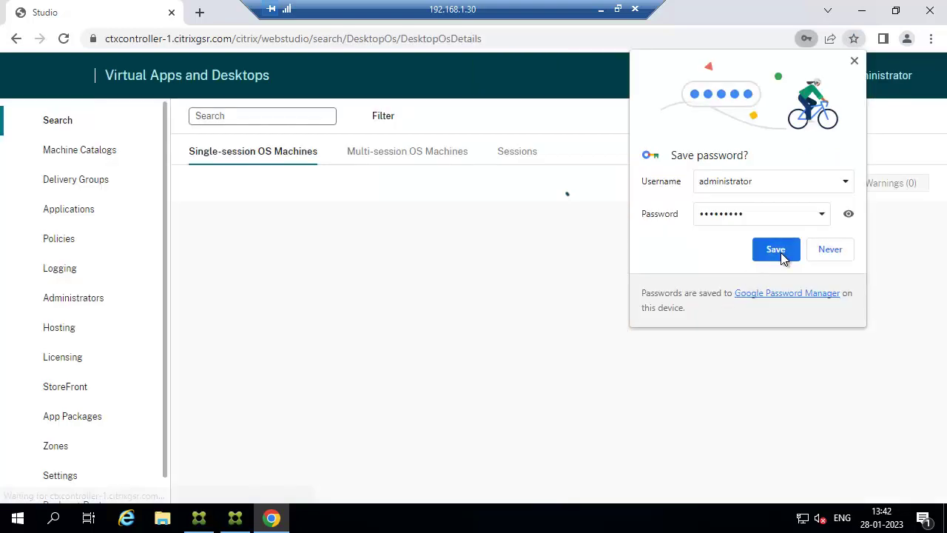
pyautogui.click(775, 249)
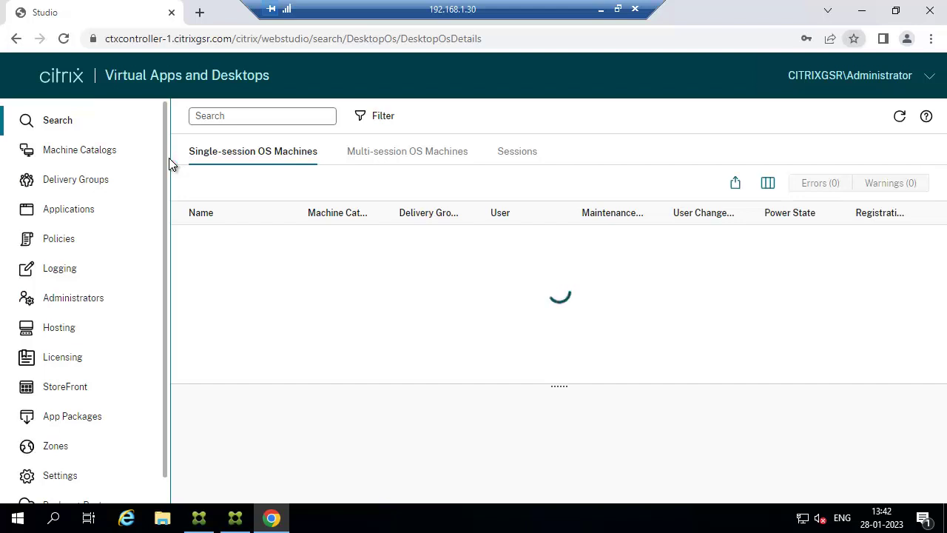
# - View the Machine Catalogs page in Web Studio and look over the available management sections
pyautogui.click(104, 153)
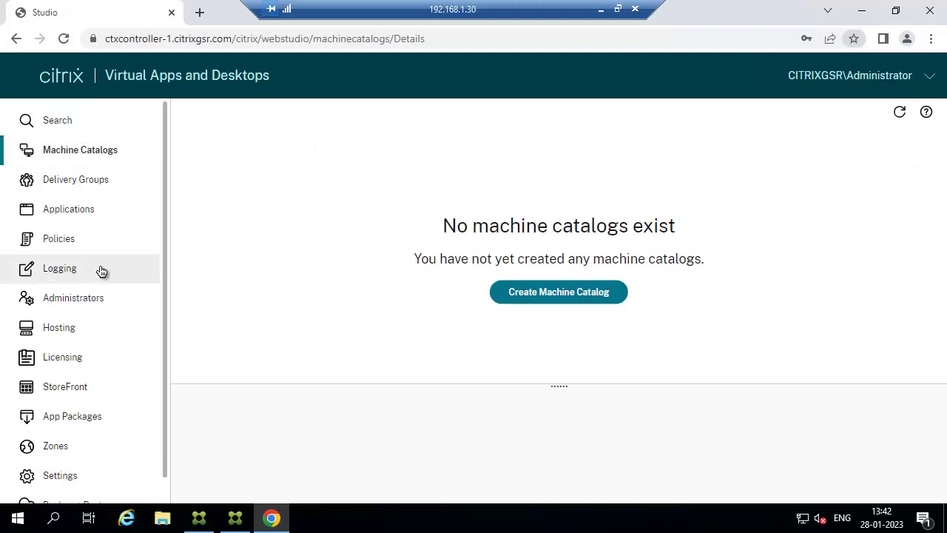
pyautogui.scroll(-1, 96, 288)
pyautogui.scroll(1, 85, 333)
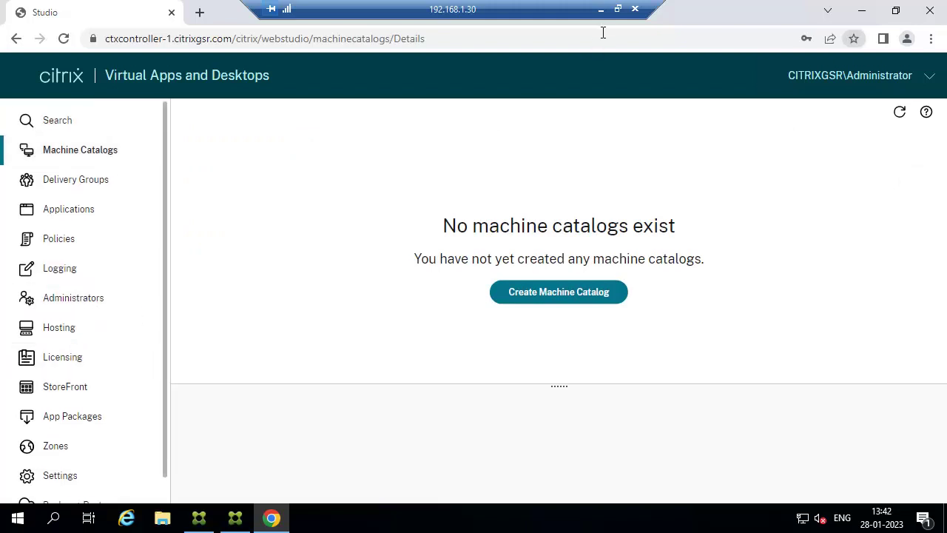
# - Switch to the 192.168.1.56 remote session, maximize it, and close Server Manager along with its Windows Admin Center notice
pyautogui.click(601, 9)
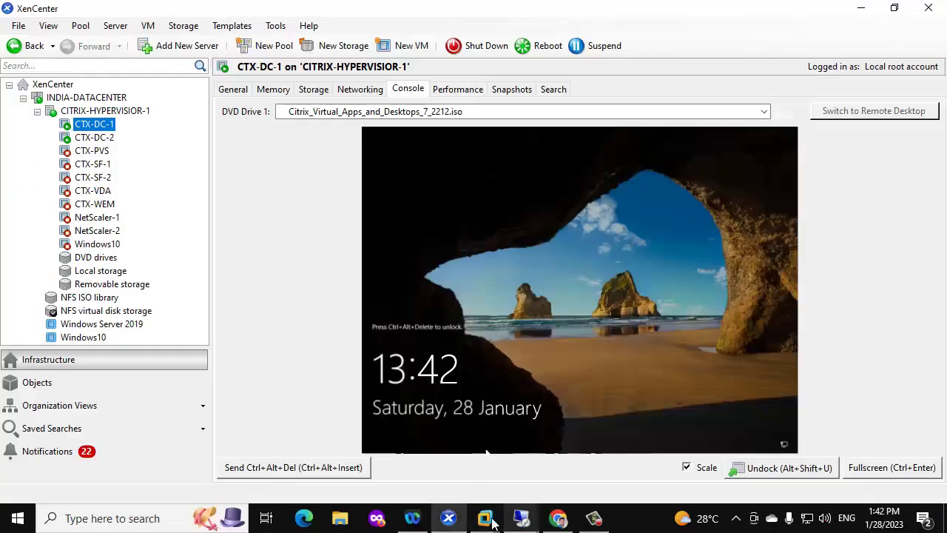
pyautogui.moveTo(521, 518)
pyautogui.click(540, 458)
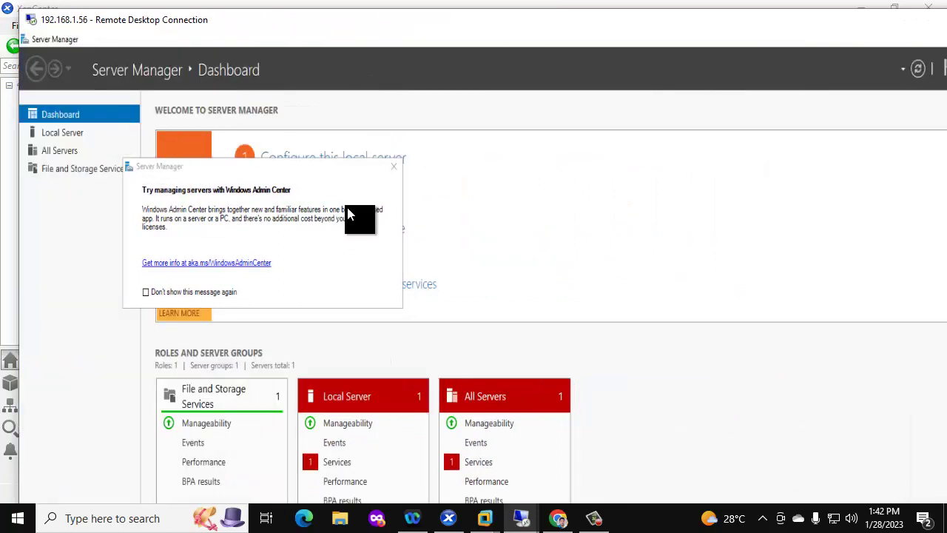
pyautogui.click(393, 166)
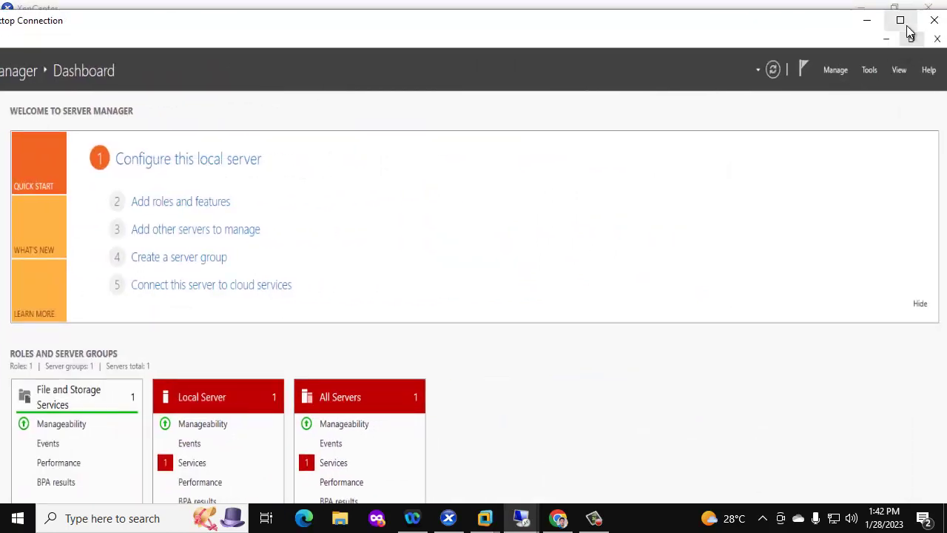
pyautogui.click(899, 20)
pyautogui.click(925, 8)
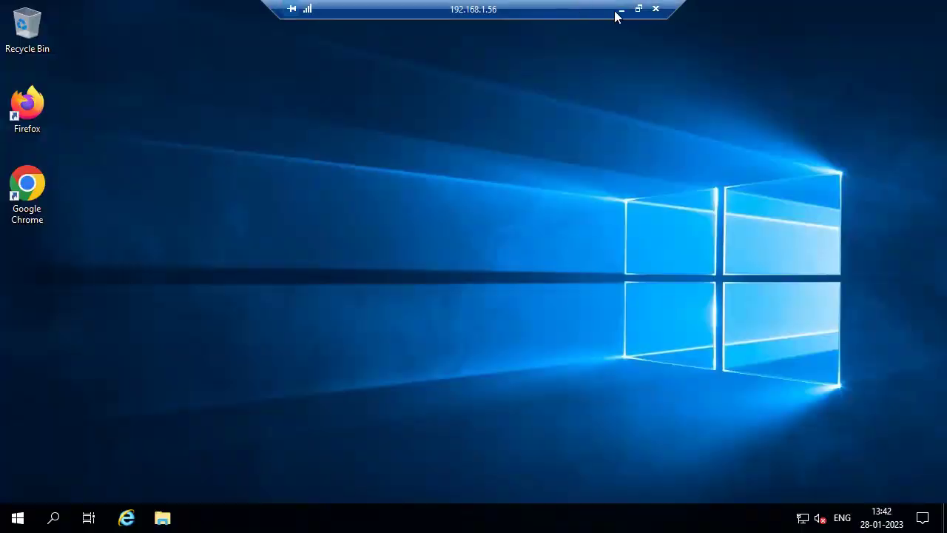
# - In XenCenter, cancel the CTX-DC-2 remote connection request and load Citrix_Virtual_Apps_and_Desktops_7_2212.iso into that VM's DVD drive
pyautogui.click(622, 9)
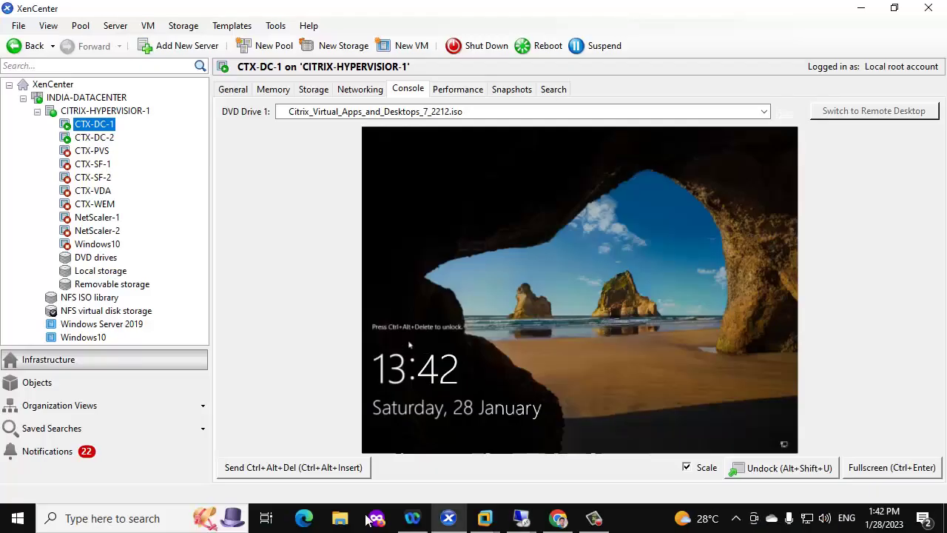
pyautogui.click(111, 139)
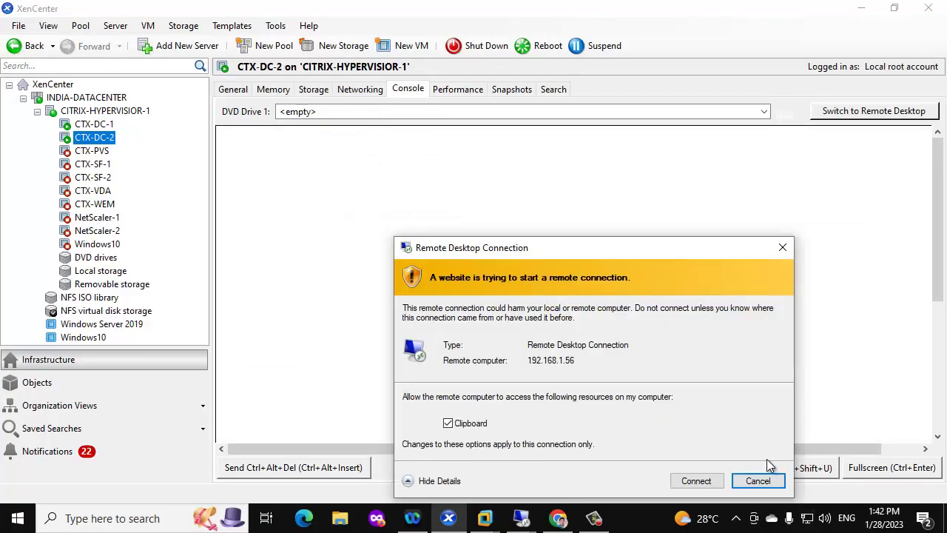
pyautogui.click(756, 480)
pyautogui.click(436, 112)
pyautogui.click(417, 186)
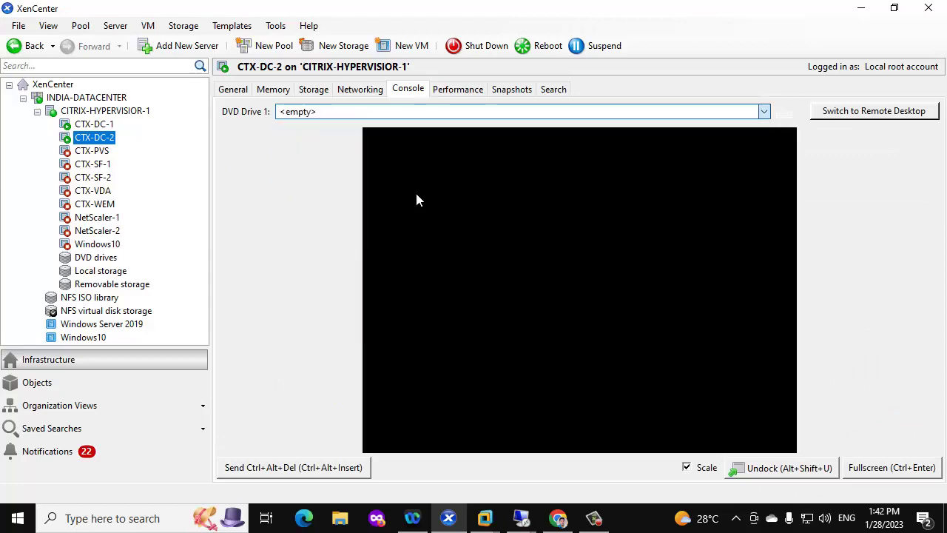
# - Return to the 192.168.1.56 session, launch the Citrix installer from CD Drive (D:) CVAD 2212, and close File Explorer
pyautogui.moveTo(521, 518)
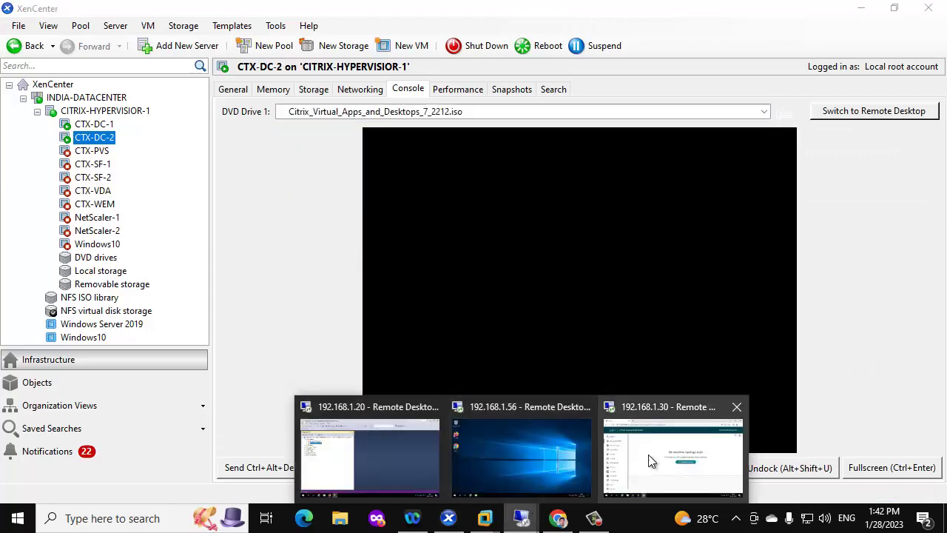
pyautogui.click(570, 421)
pyautogui.click(165, 518)
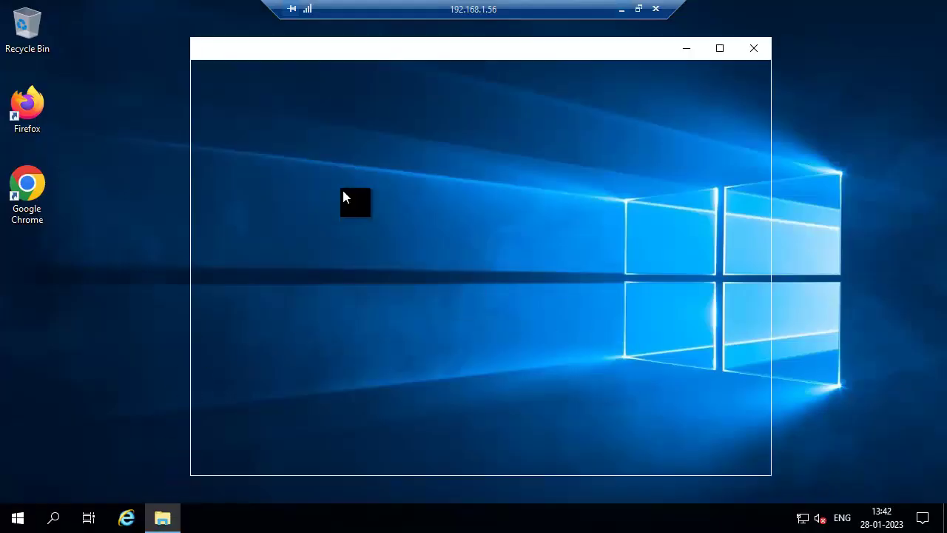
pyautogui.click(231, 218)
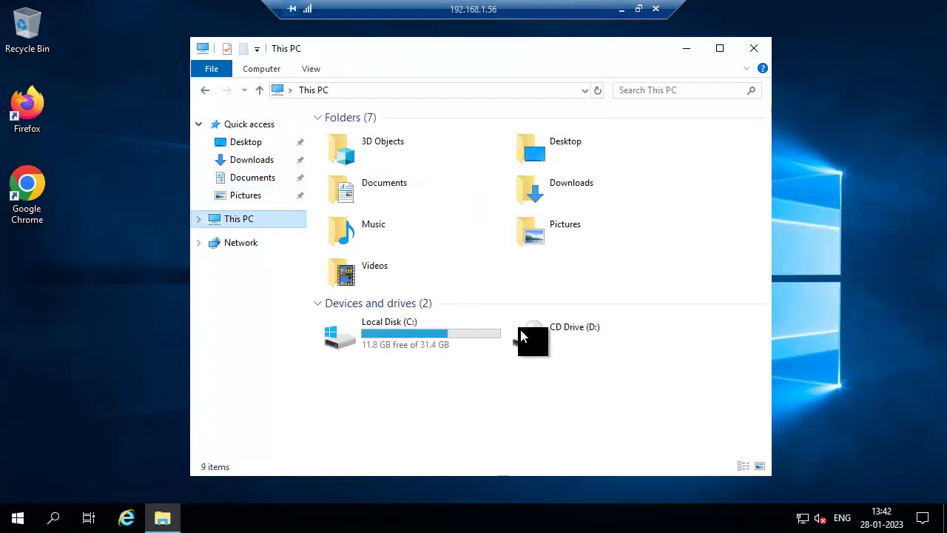
pyautogui.click(576, 343)
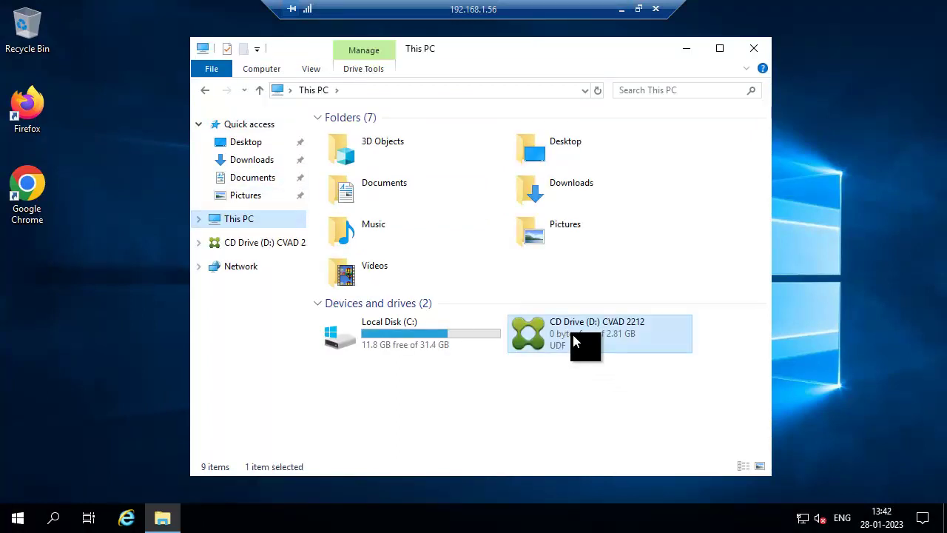
pyautogui.doubleClick(576, 342)
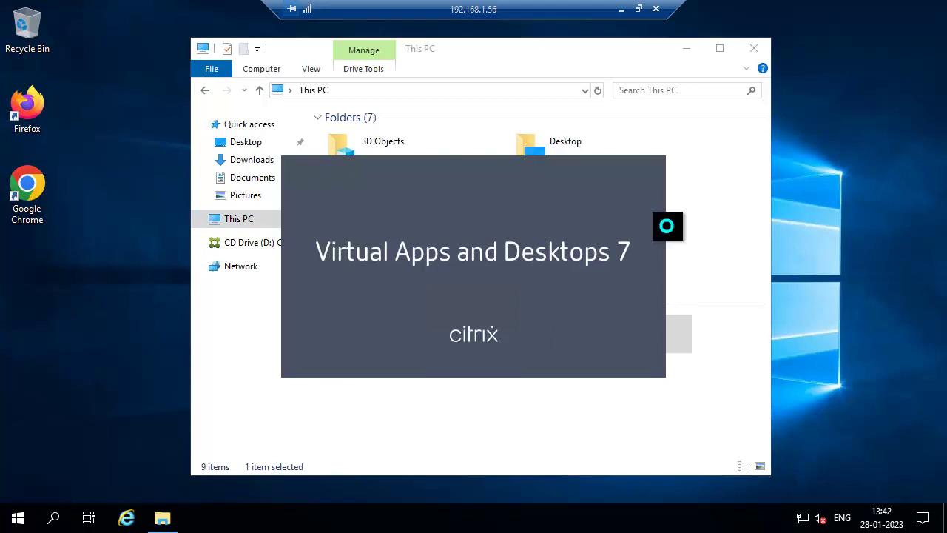
pyautogui.click(750, 49)
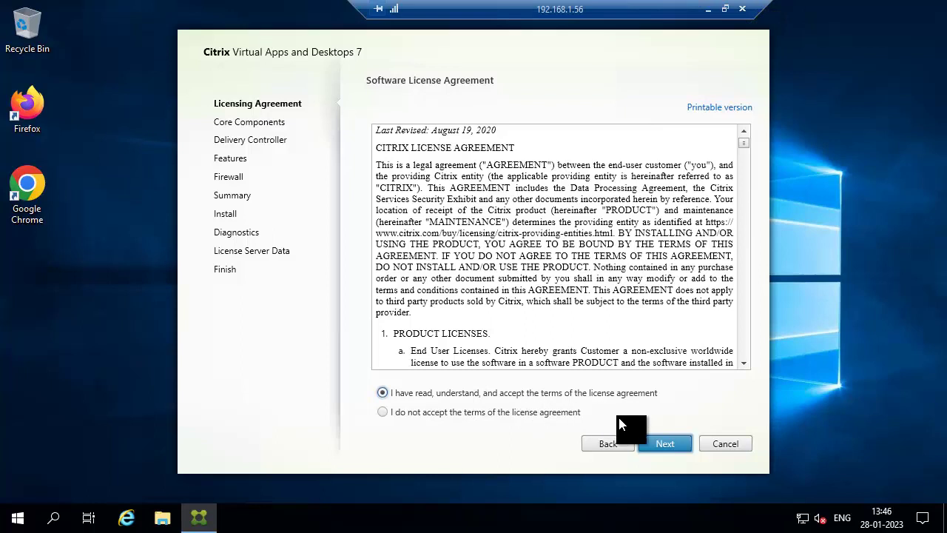
# - Accept the license agreement and select all core components except License Server for installation
pyautogui.click(660, 441)
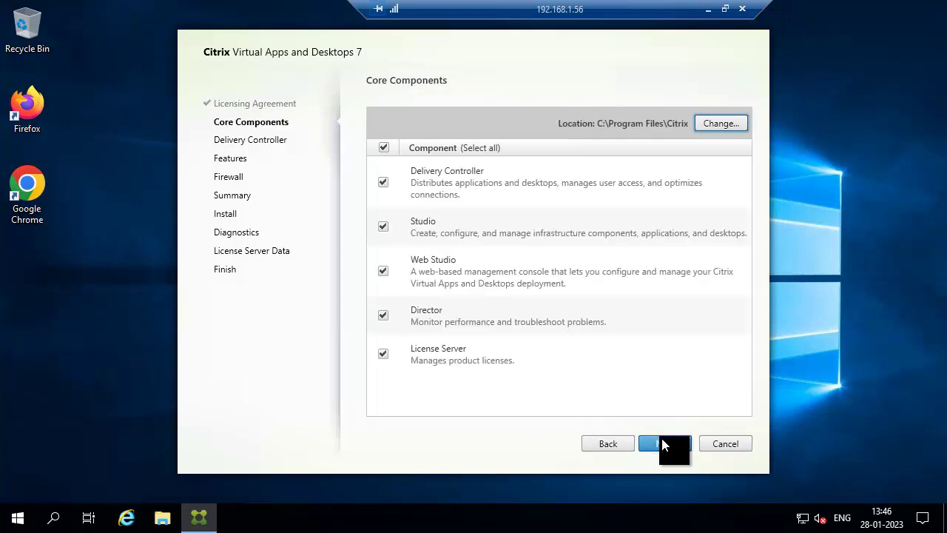
pyautogui.click(384, 354)
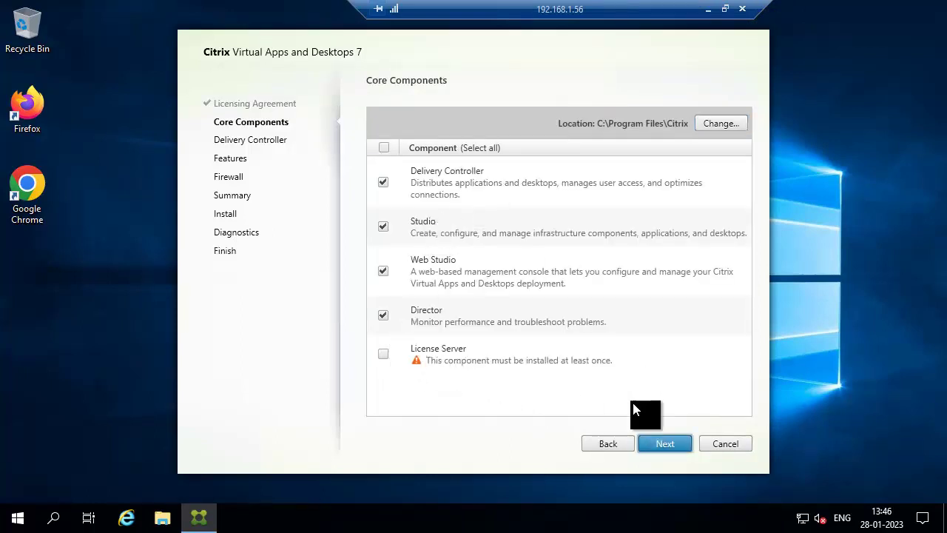
pyautogui.click(664, 444)
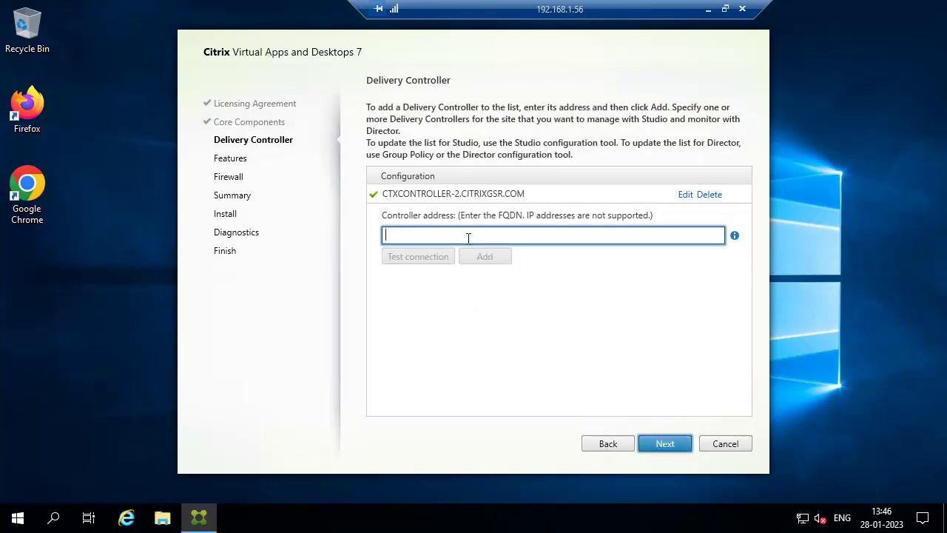
# - Proceed with CTXCONTROLLER-2.CITRIXGSR.COM as the Delivery Controller and exclude Microsoft SQL Server 2019 Express CU15, keeping Windows Remote Assistance
pyautogui.click(669, 446)
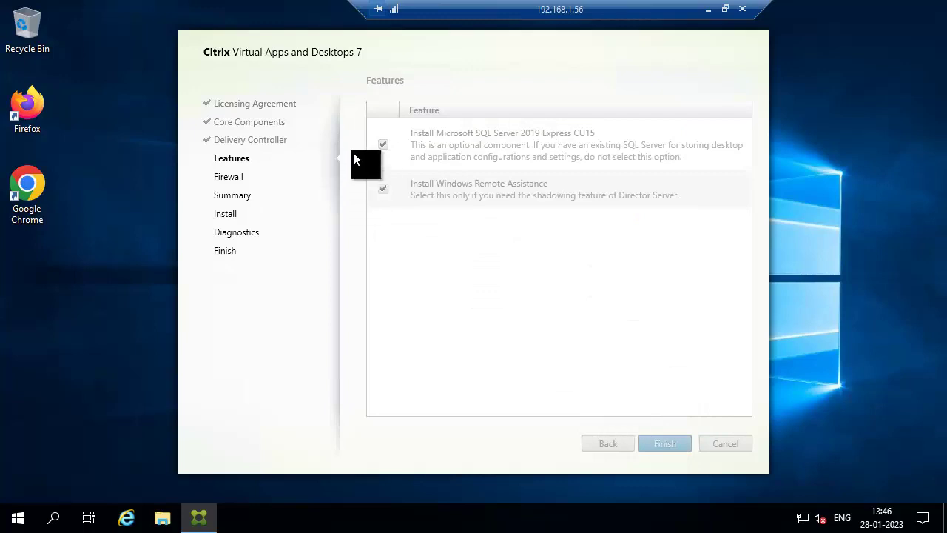
pyautogui.click(382, 144)
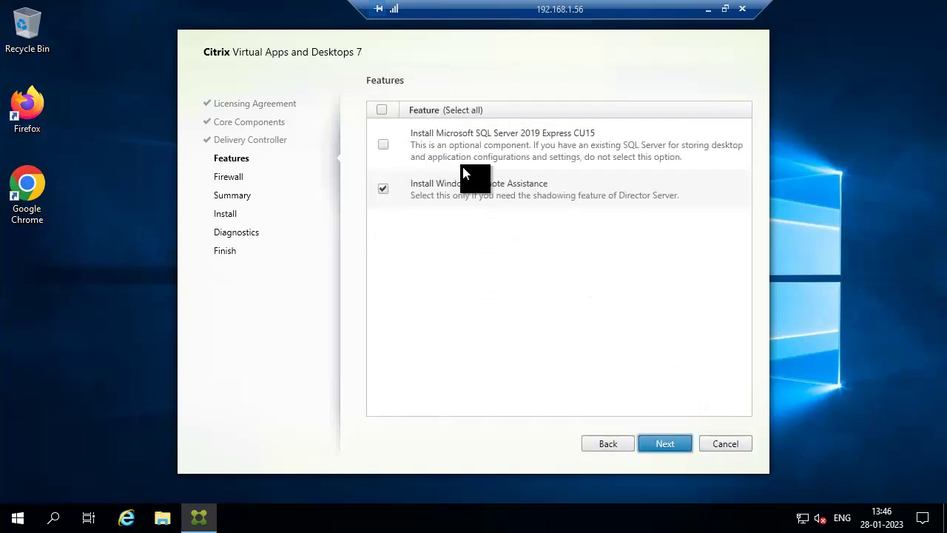
pyautogui.click(672, 443)
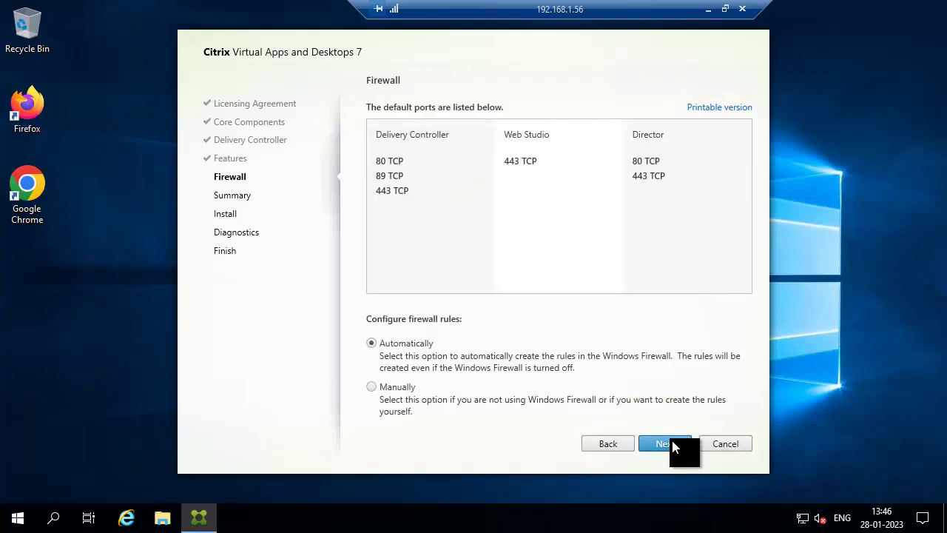
# - Keep automatic firewall rule configuration, start the installation, and minimize the remote session while it runs
pyautogui.click(672, 443)
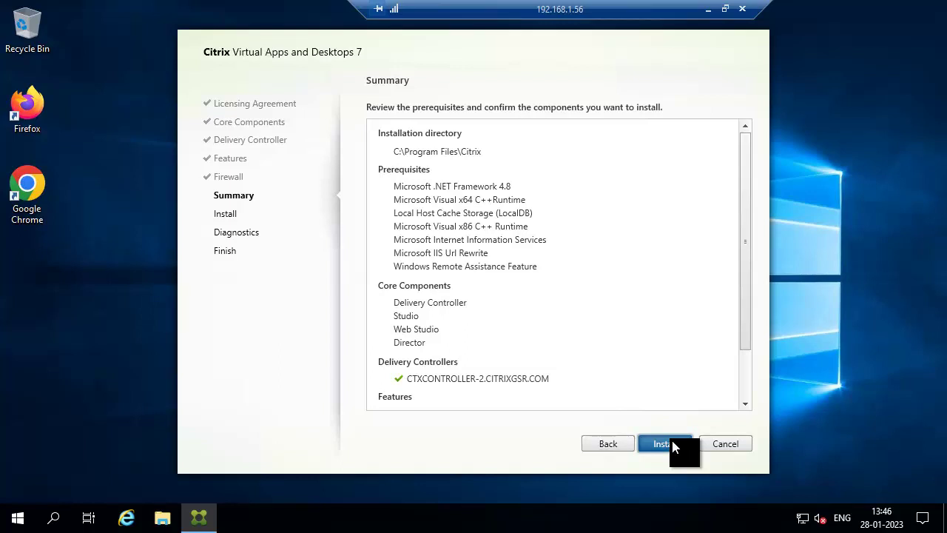
pyautogui.click(672, 444)
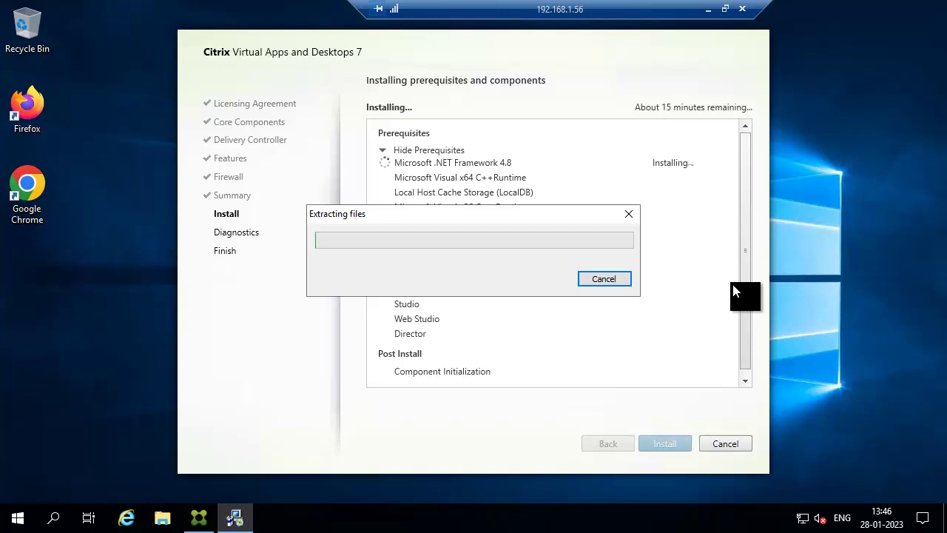
pyautogui.click(708, 10)
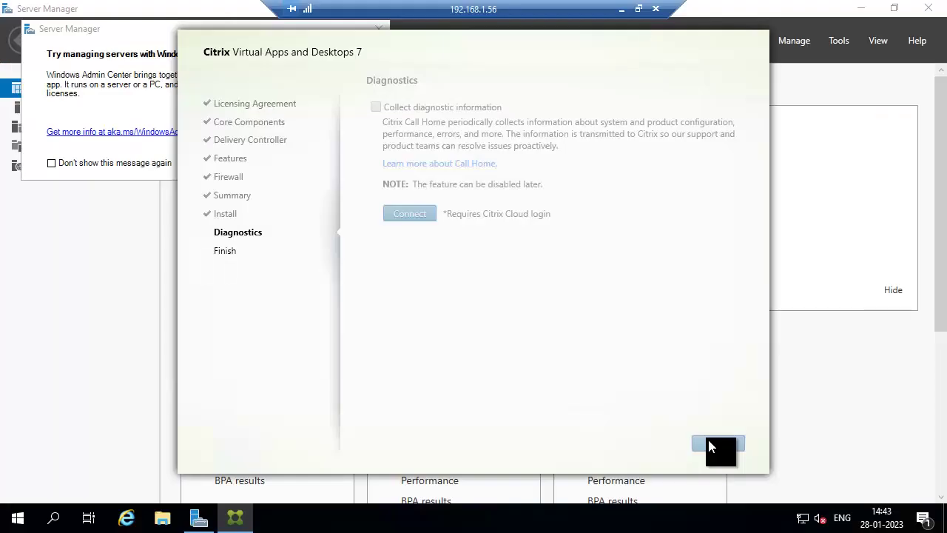
# - Complete the installation without diagnostic collection, dismiss the Windows Admin Center message, close Server Manager, and finish with Launch Citrix Site Manager enabled
pyautogui.click(709, 443)
pyautogui.click(58, 164)
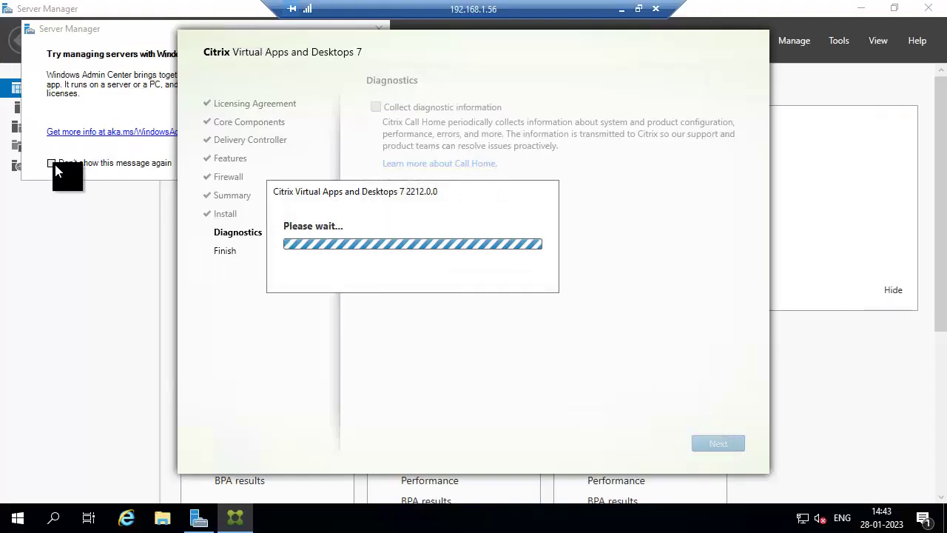
pyautogui.click(378, 29)
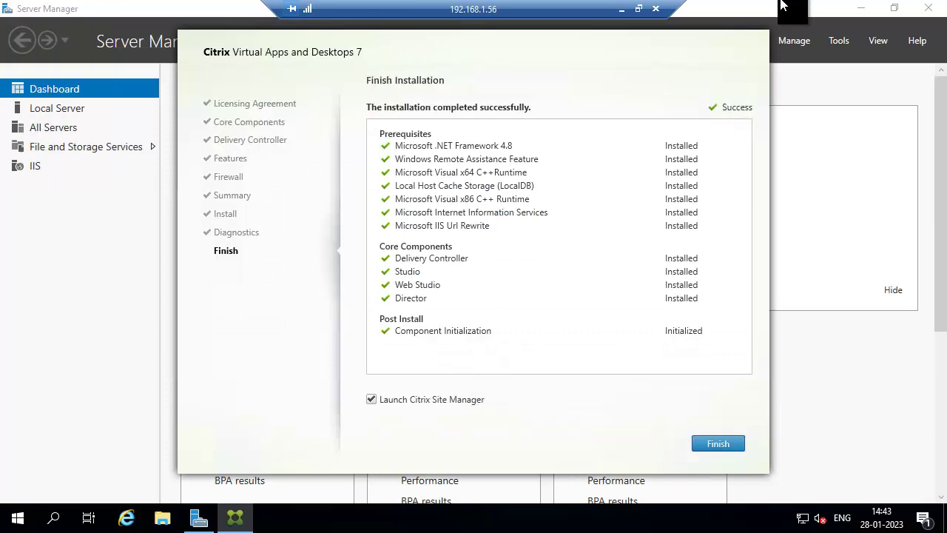
pyautogui.click(917, 13)
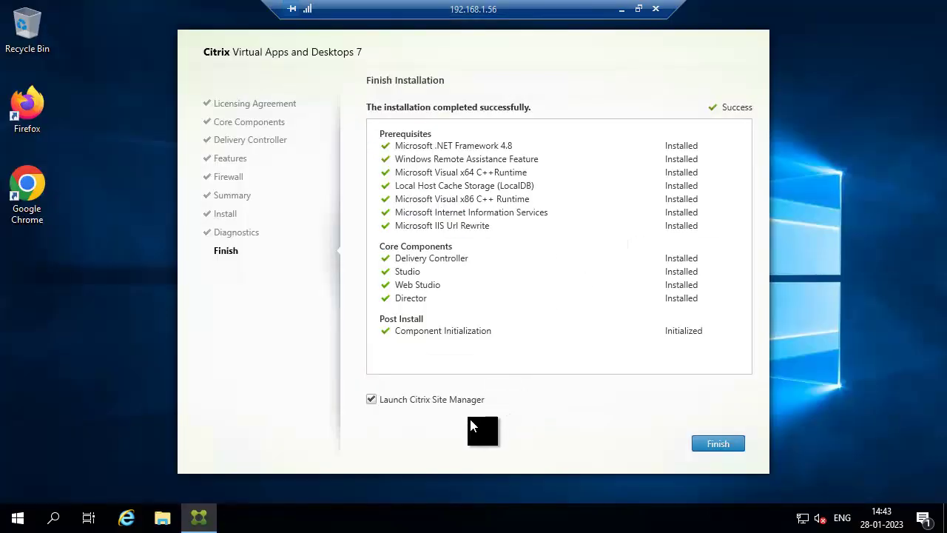
pyautogui.click(715, 447)
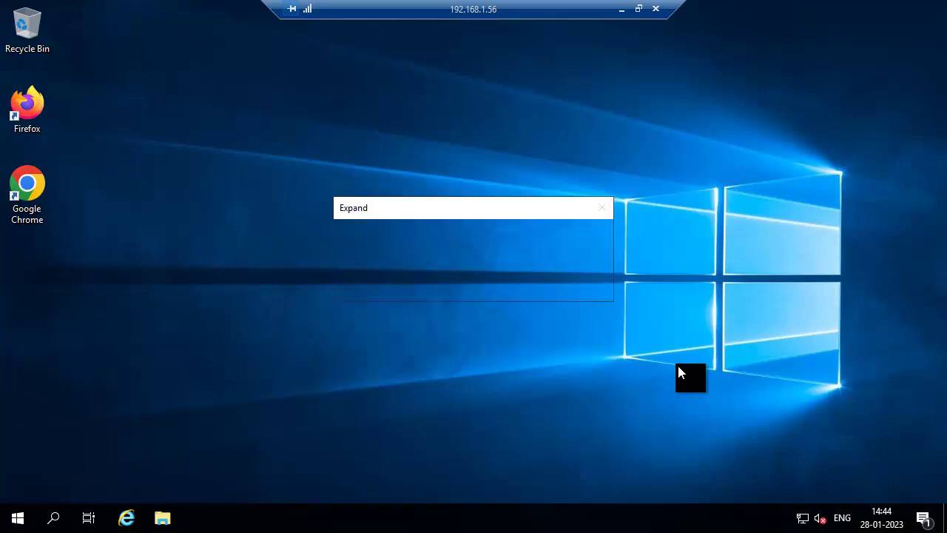
# - Switch to the 192.168.1.30 session, dismiss the Delegated Administration welcome, and bring up Citrix Site Manager
pyautogui.click(623, 12)
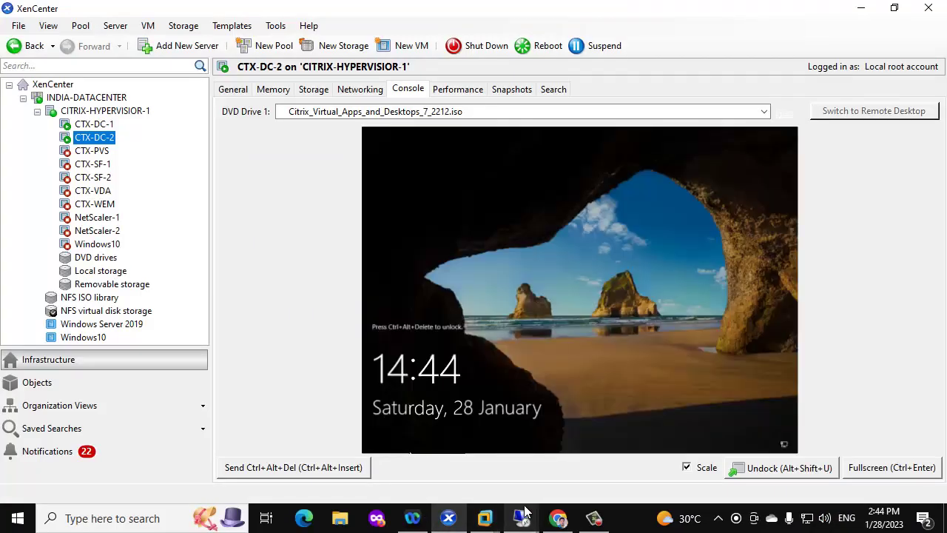
pyautogui.moveTo(522, 516)
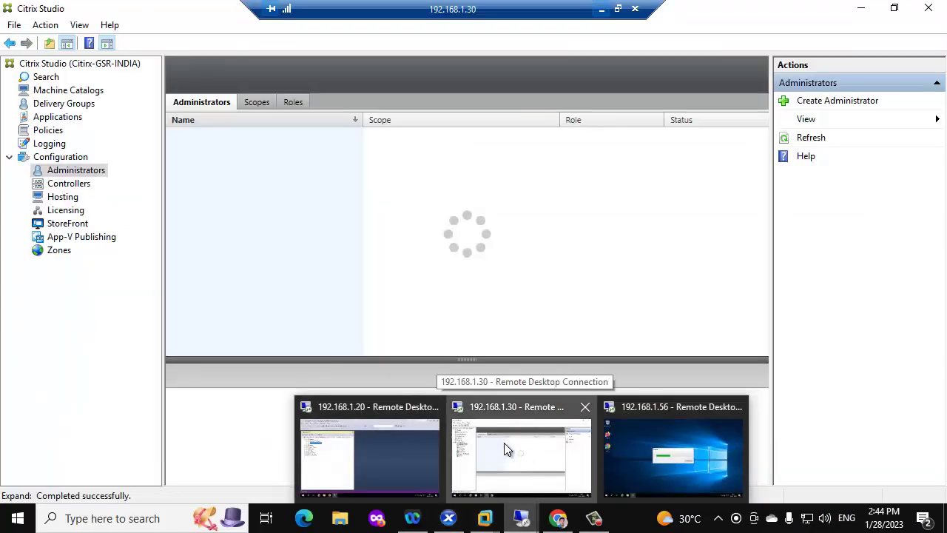
pyautogui.click(507, 448)
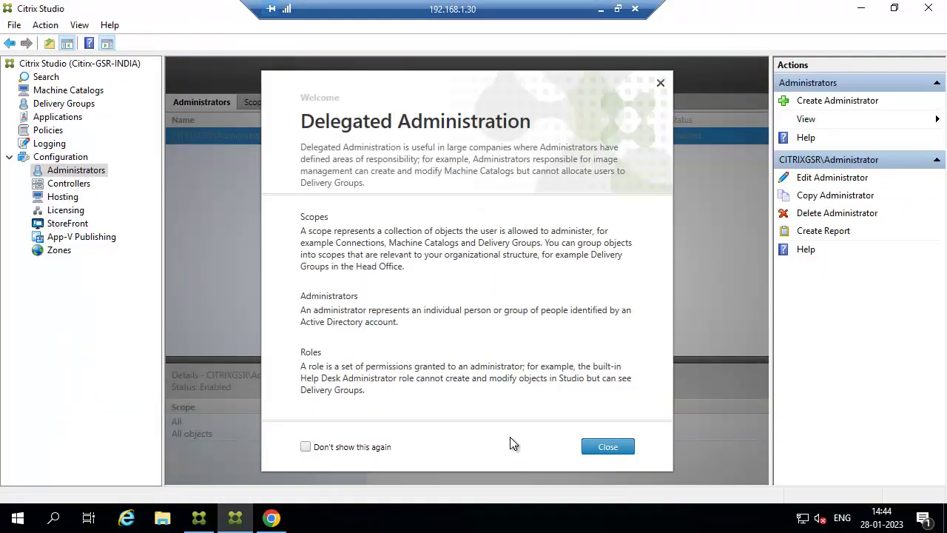
pyautogui.click(661, 84)
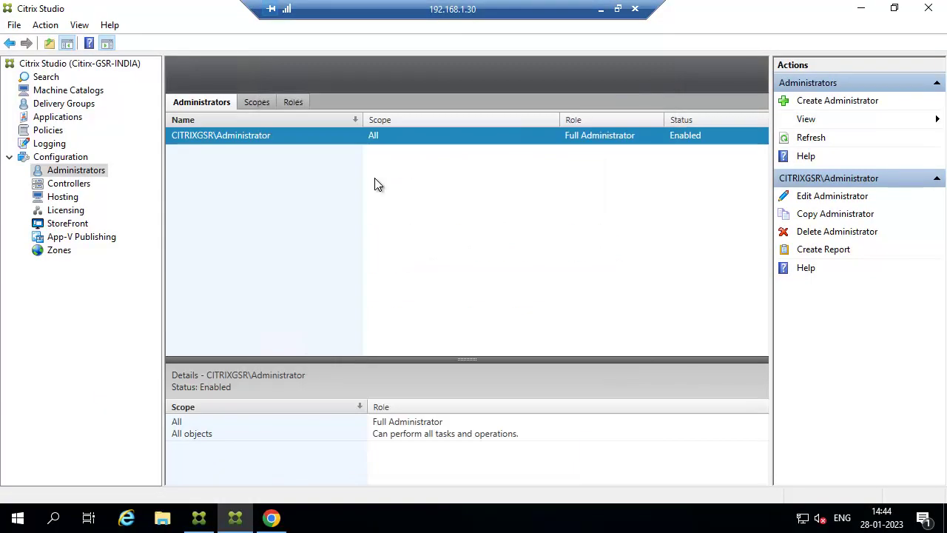
pyautogui.click(198, 517)
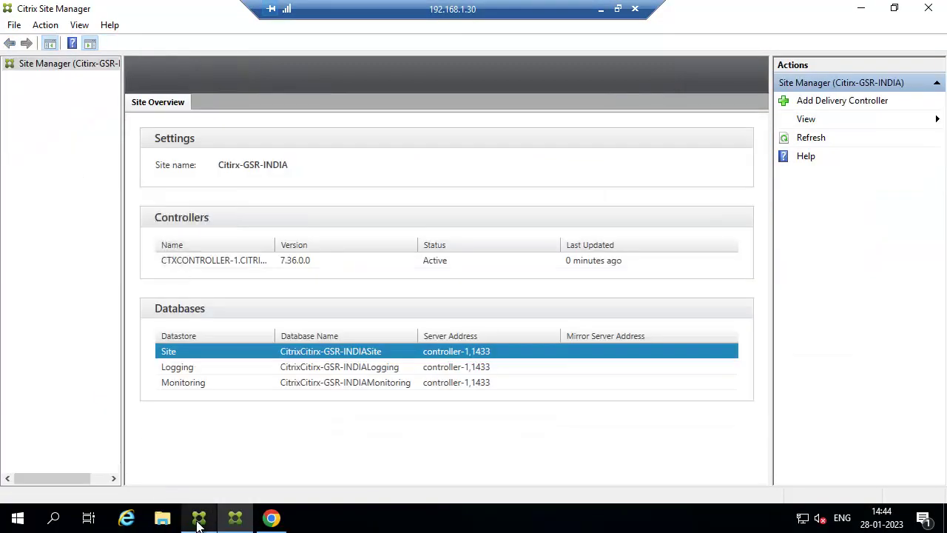
# - Add CTXCONTROLLER-2.CITRIXGSR.COM as a Delivery Controller to the site and let Site Manager update the database automatically
pyautogui.click(836, 99)
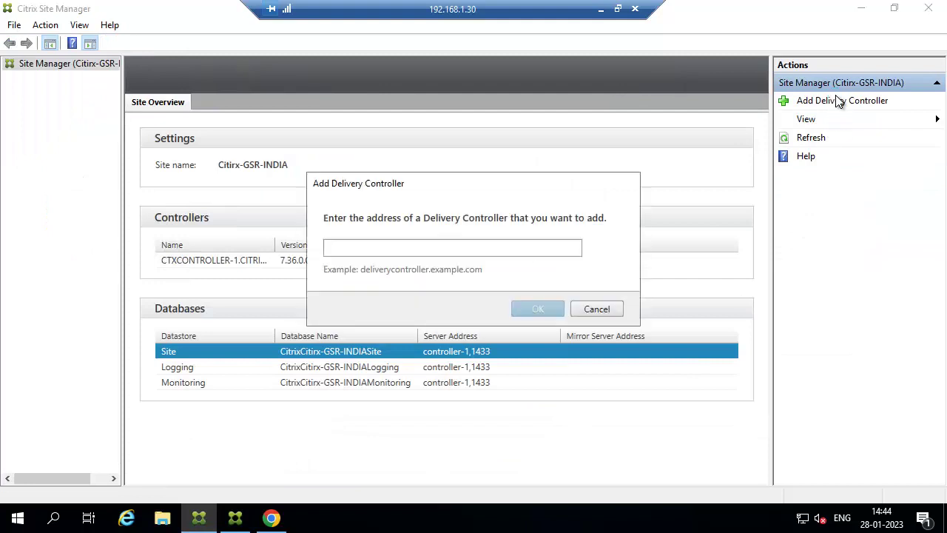
pyautogui.click(373, 248)
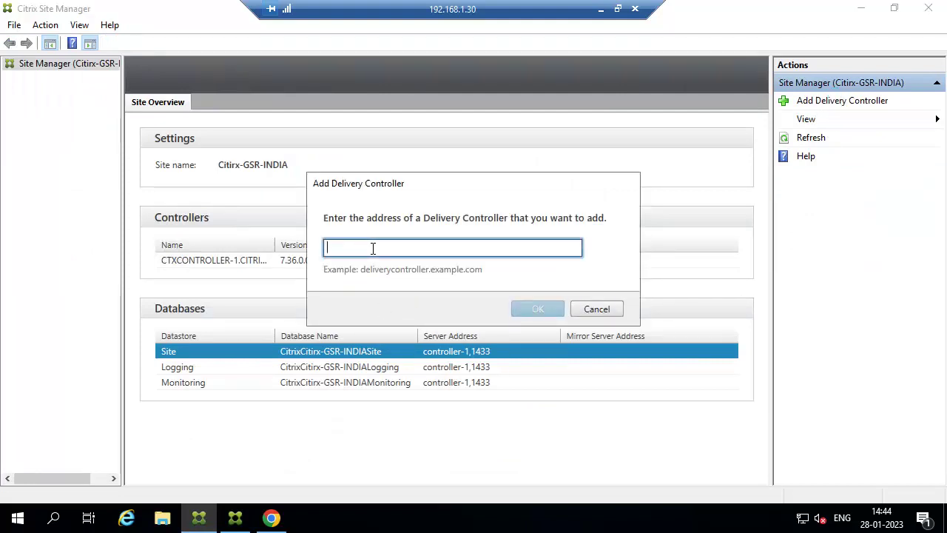
pyautogui.write('1')
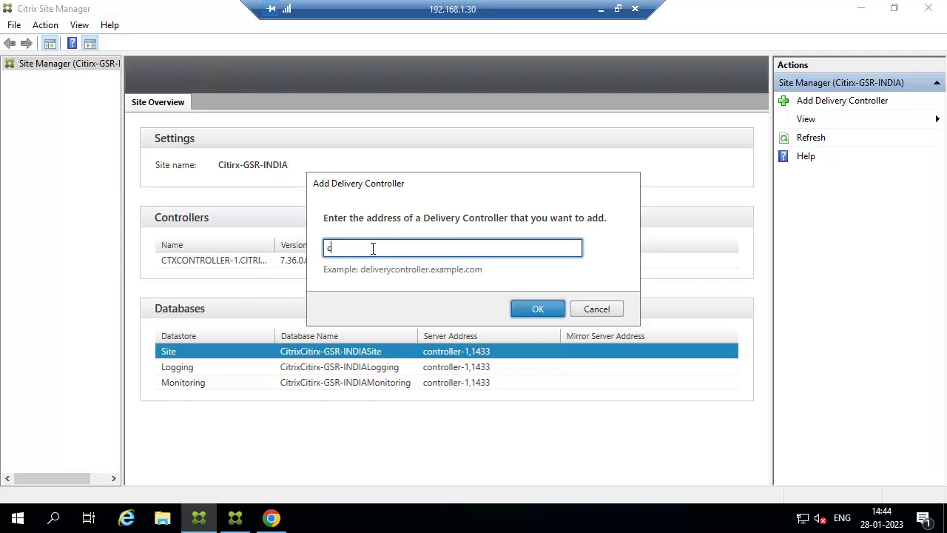
pyautogui.press('BackSpace')
pyautogui.write('CTXCONTROLLER-2.CITRIXGSR.COM')
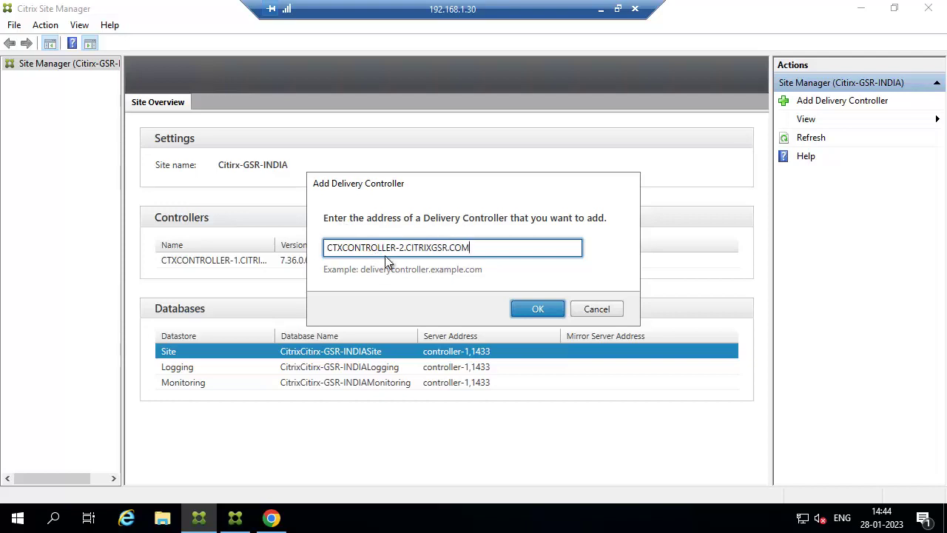
pyautogui.click(538, 311)
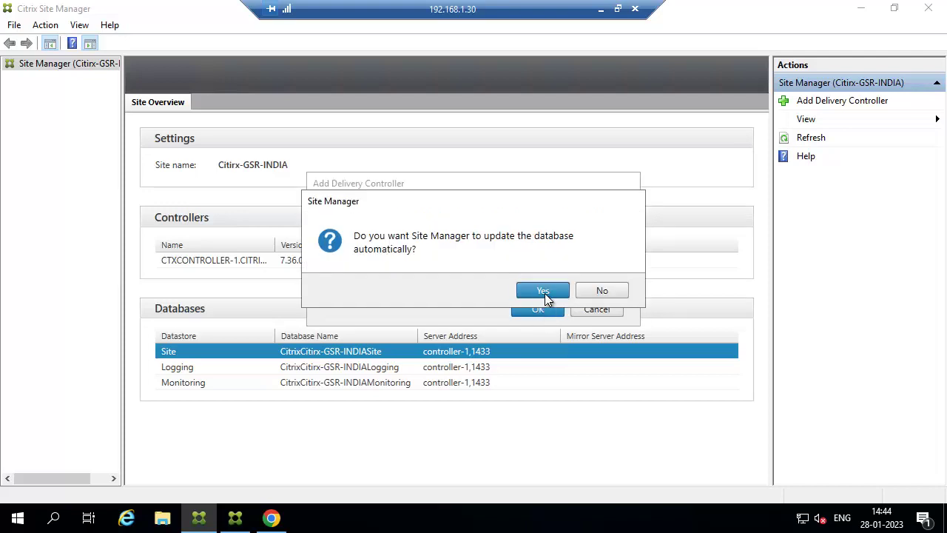
pyautogui.click(545, 293)
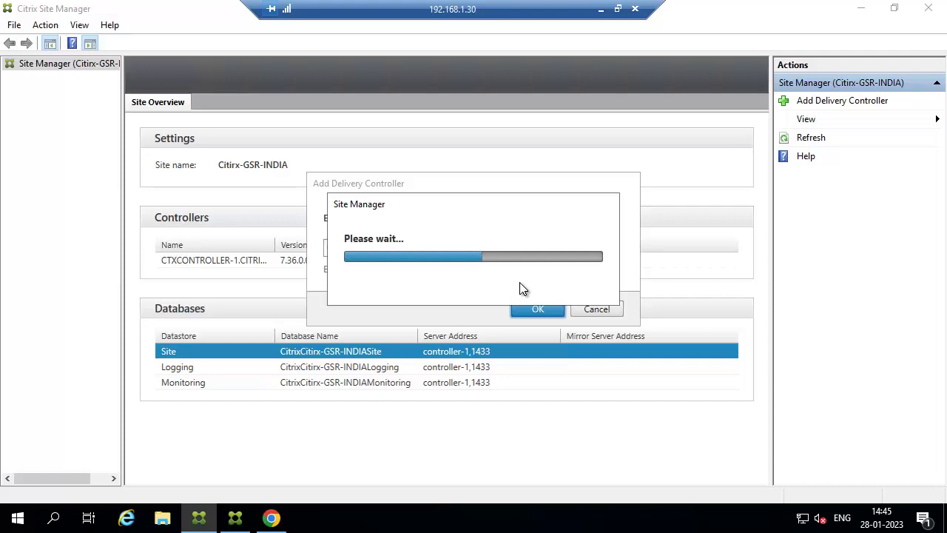
# - Check Site Manager in the 192.168.1.56 session, and return to the 192.168.1.30 session to follow the controller addition
pyautogui.click(600, 9)
pyautogui.moveTo(522, 518)
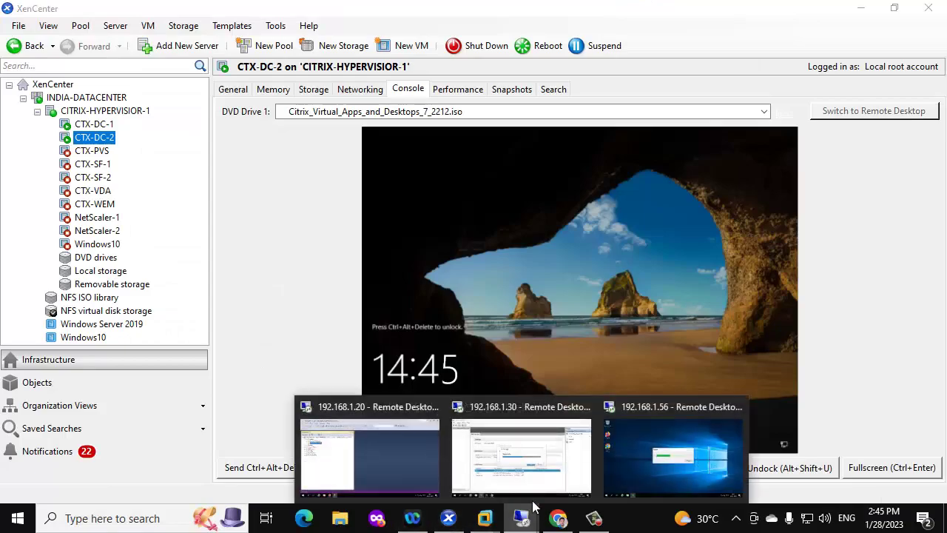
pyautogui.click(659, 445)
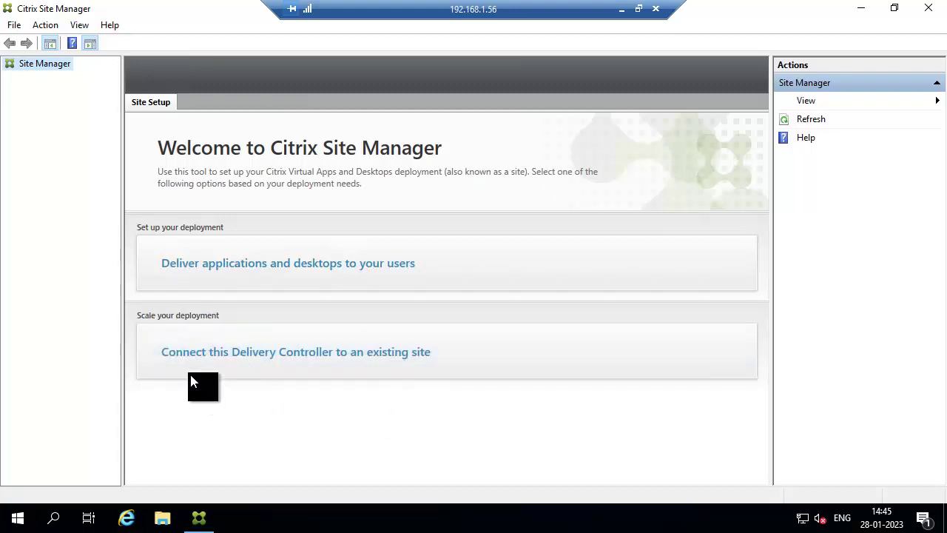
pyautogui.click(621, 9)
pyautogui.moveTo(521, 517)
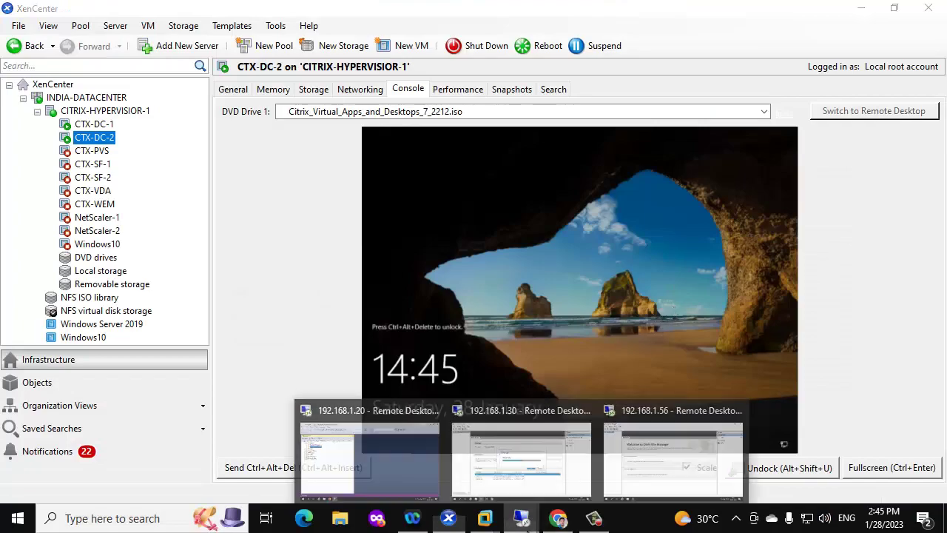
pyautogui.click(431, 455)
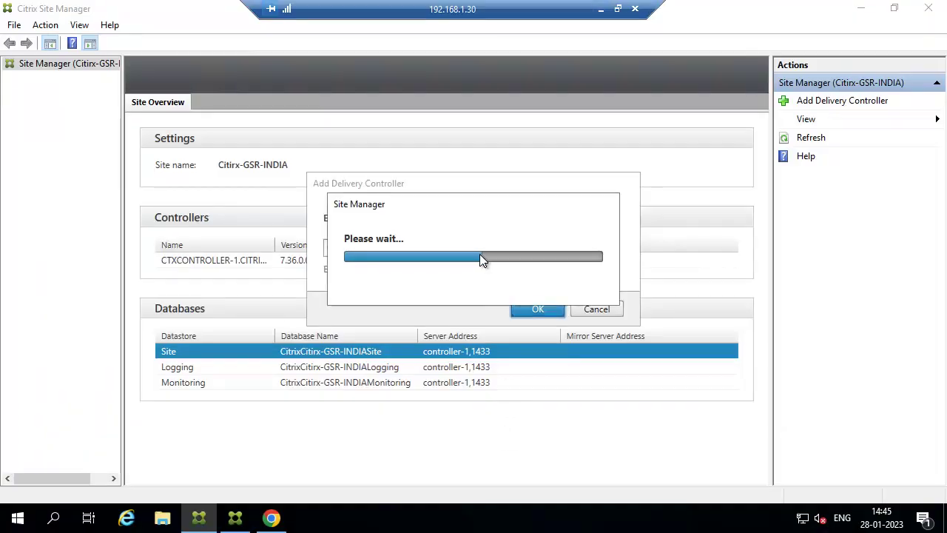
pyautogui.moveTo(488, 157); pyautogui.dragTo(475, 77)
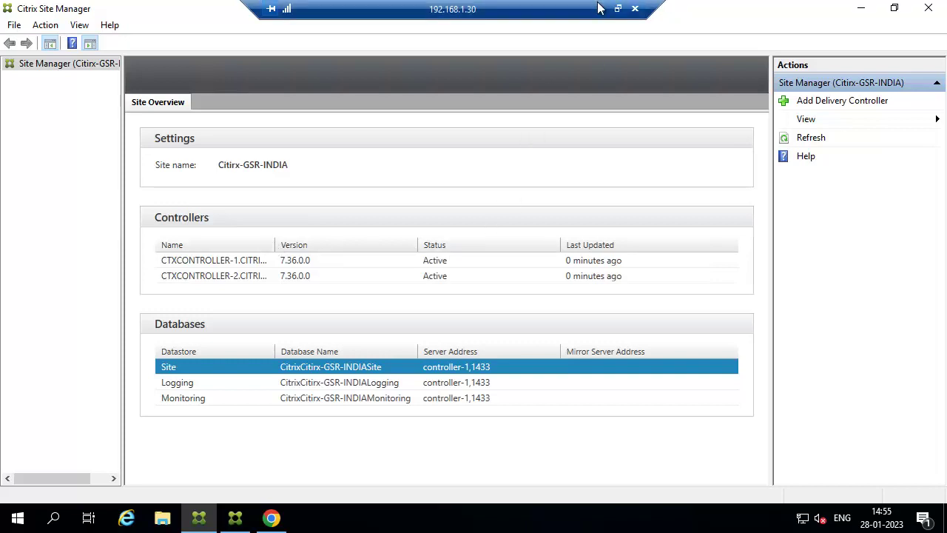
# - Switch to Web Studio in Chrome and sign in again with the saved credentials and the domain cITRIXGSR
pyautogui.click(271, 518)
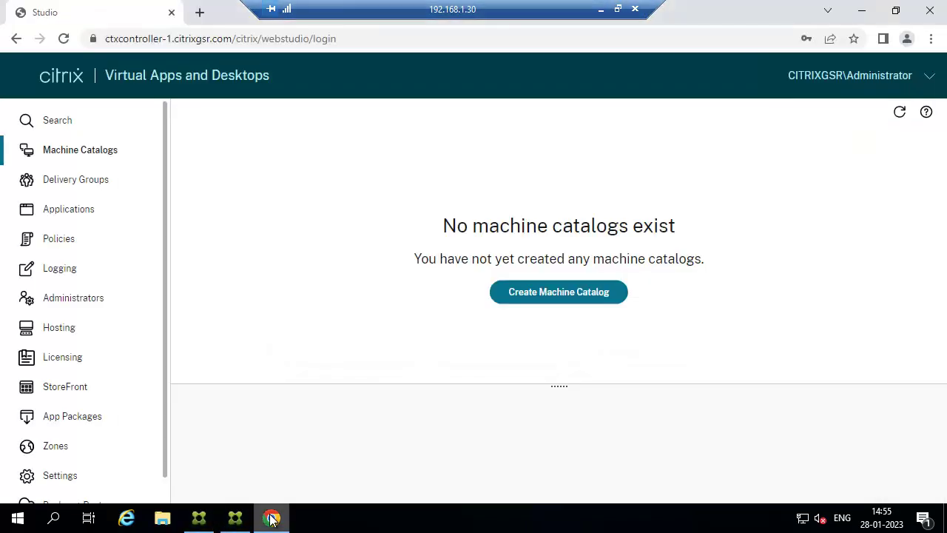
pyautogui.click(645, 355)
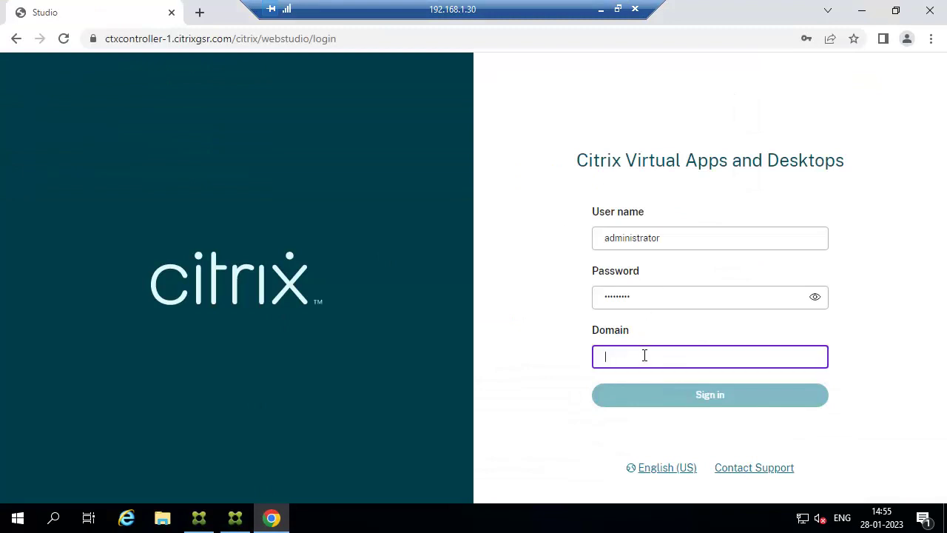
pyautogui.write('cITRIX')
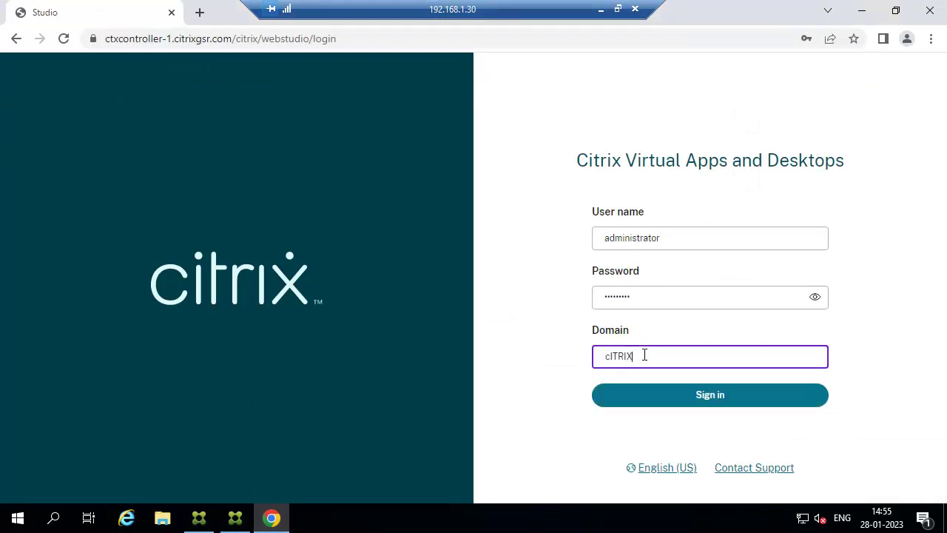
pyautogui.write('GSR')
pyautogui.click(643, 400)
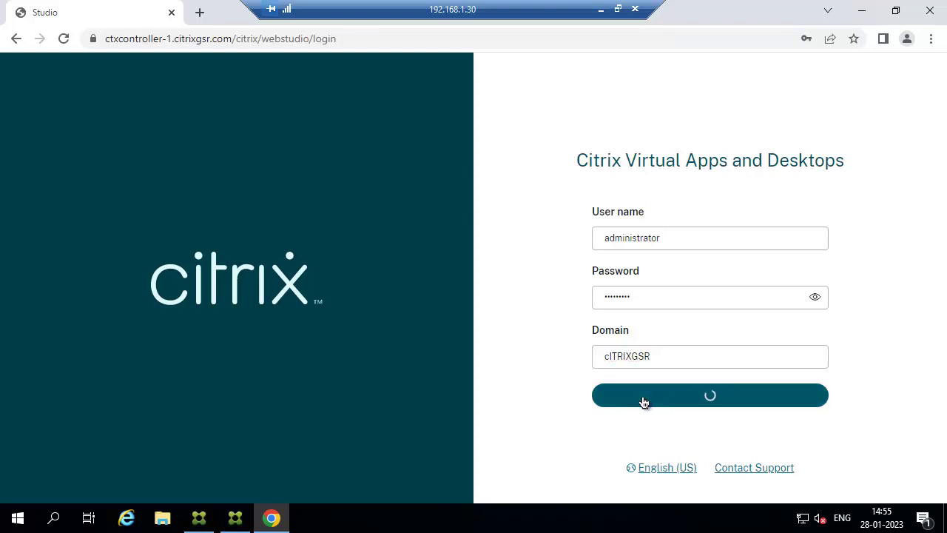
# - Switch to Citrix Studio, refresh it, and examine the site's Controllers list, selecting CTXCONTROLLER-1.CITRIXGSR.COM
pyautogui.click(199, 518)
pyautogui.click(235, 518)
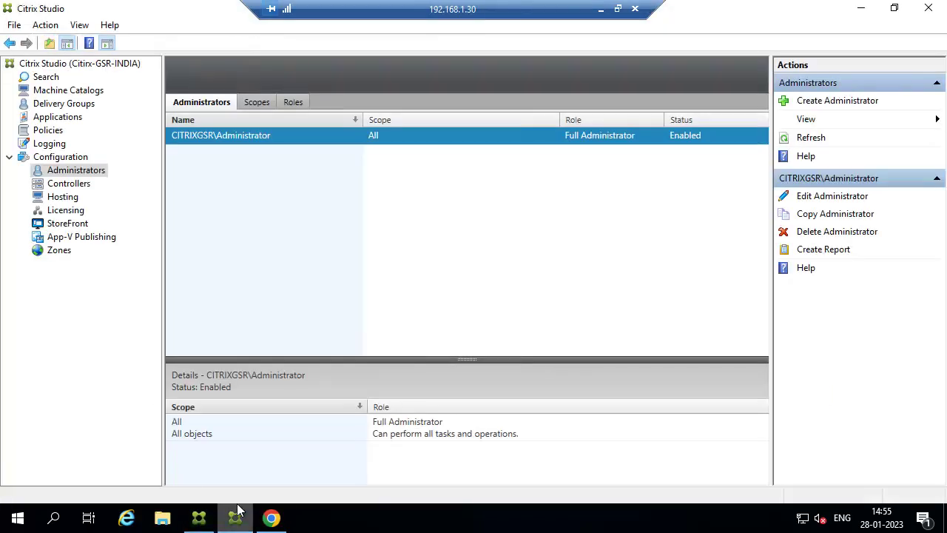
pyautogui.click(824, 141)
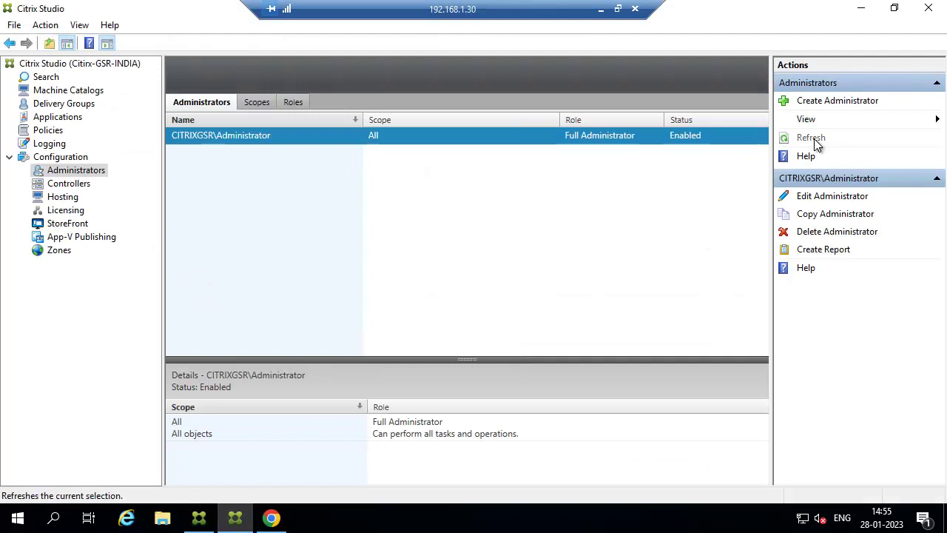
pyautogui.click(91, 190)
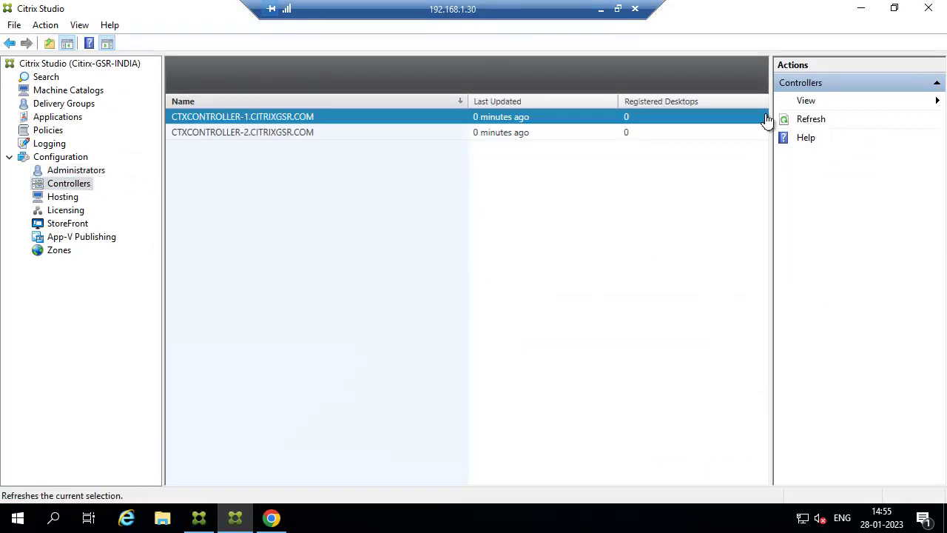
pyautogui.click(445, 117)
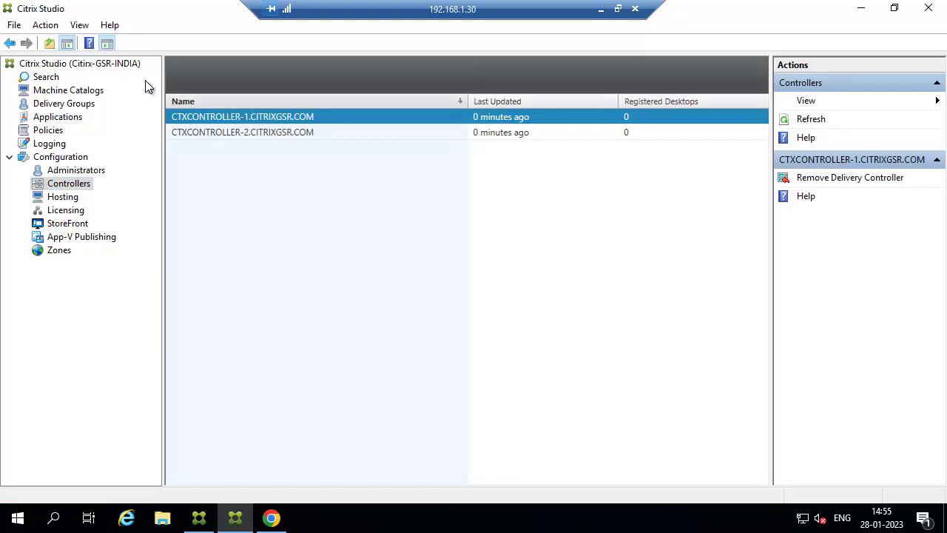